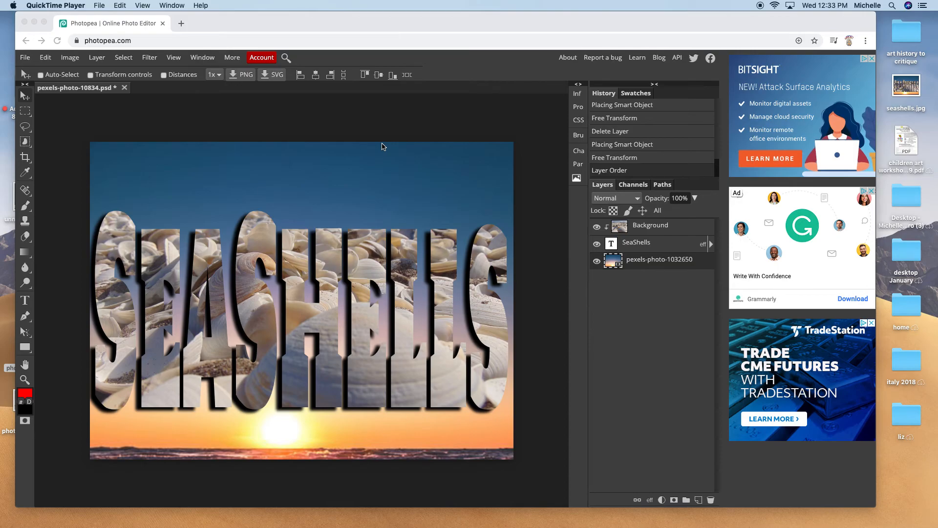
Step: Create a new project 15 inches wide and 10 inches high at 72 DPI with a white background
left_click(25, 58)
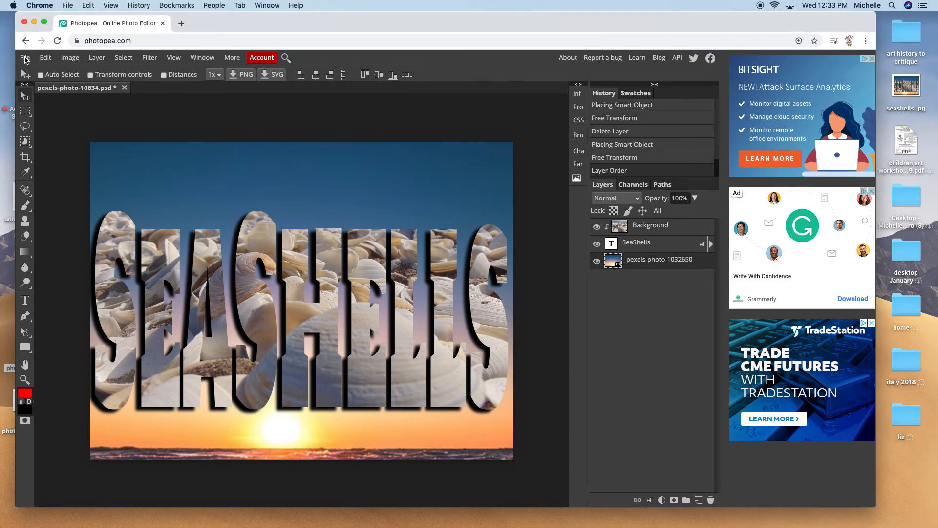
left_click(25, 57)
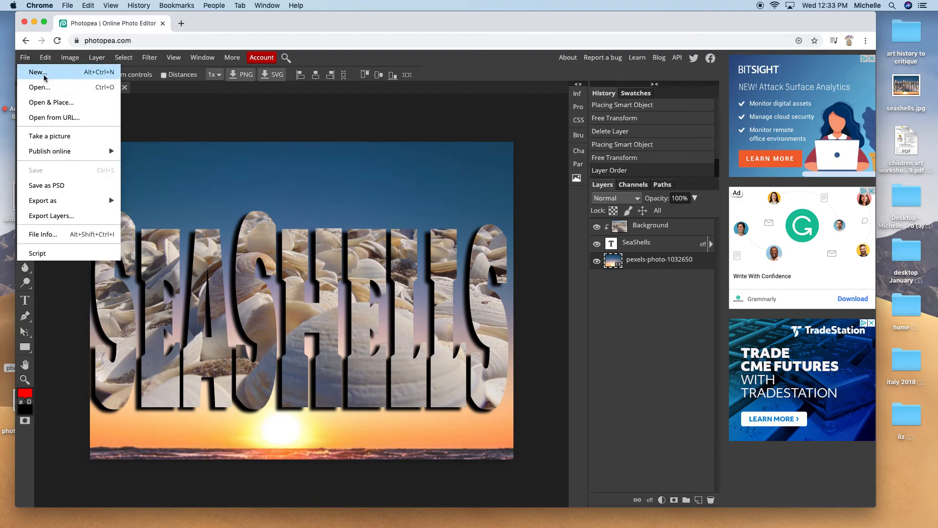
left_click(39, 72)
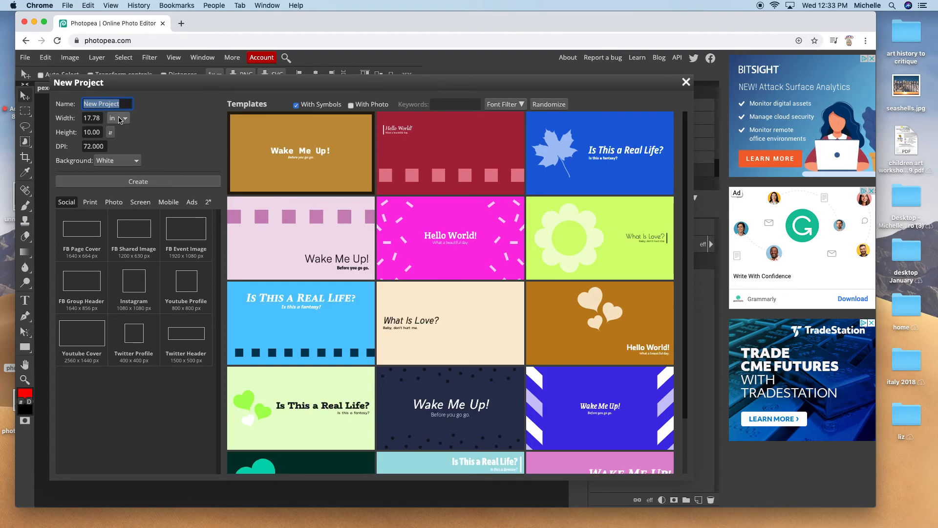
left_click(102, 118)
left_click_drag(102, 118, 80, 116)
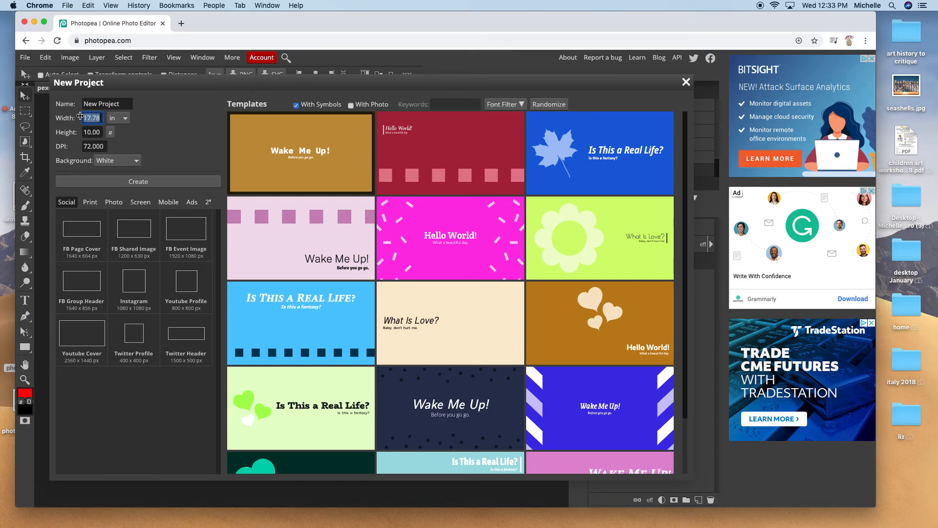
type("15")
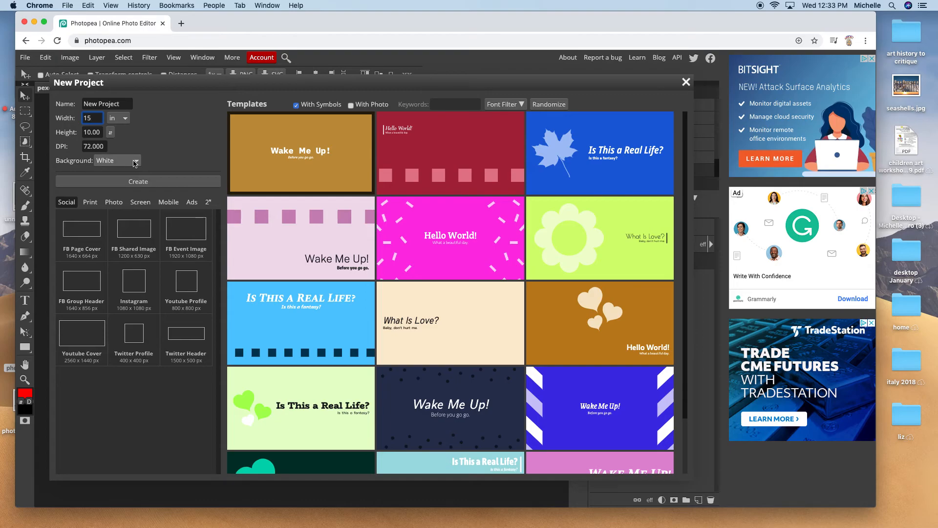
left_click(144, 186)
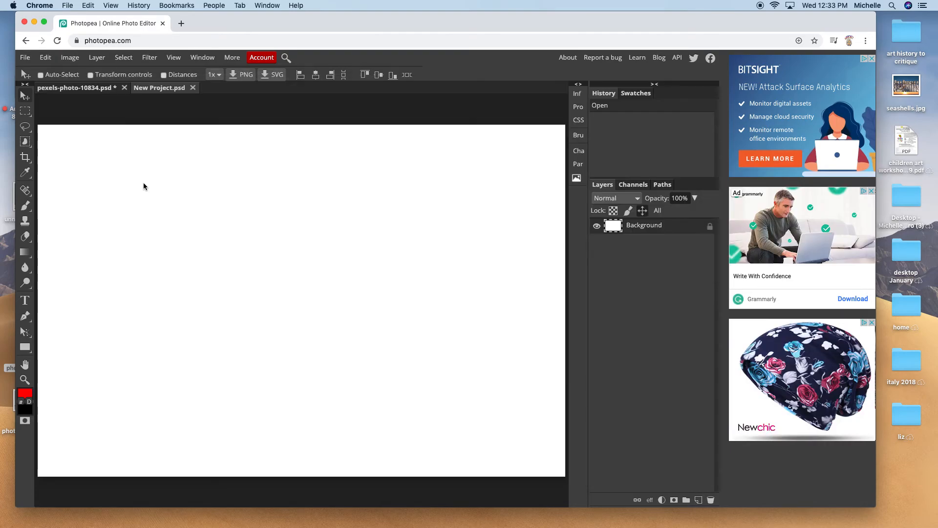
Step: Place the seashell photo pexels-photo-10834.jpg from the recent files into the new project as its own layer
left_click_drag(369, 24, 375, 24)
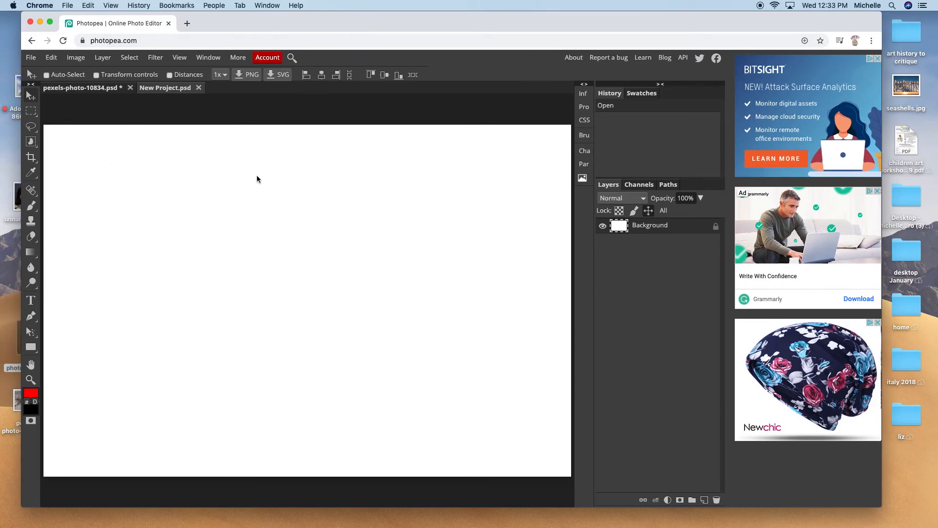
left_click(31, 58)
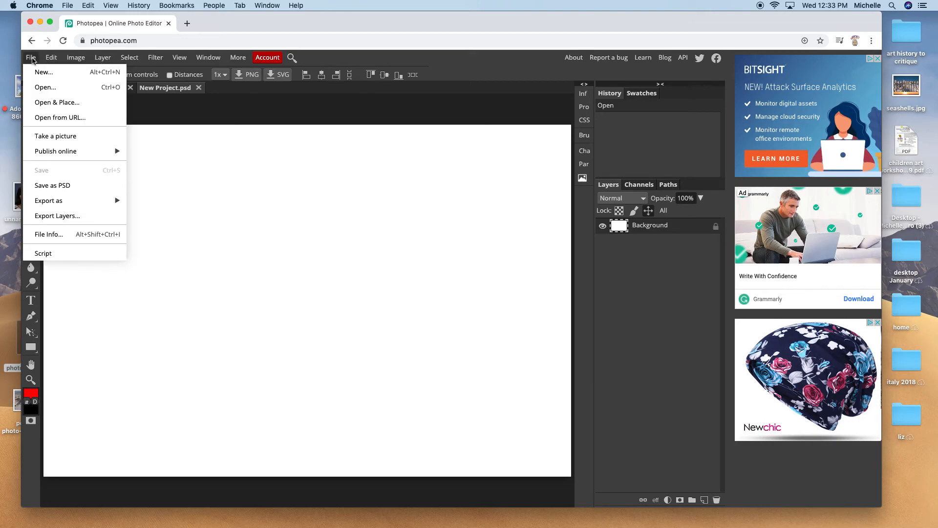
left_click(41, 103)
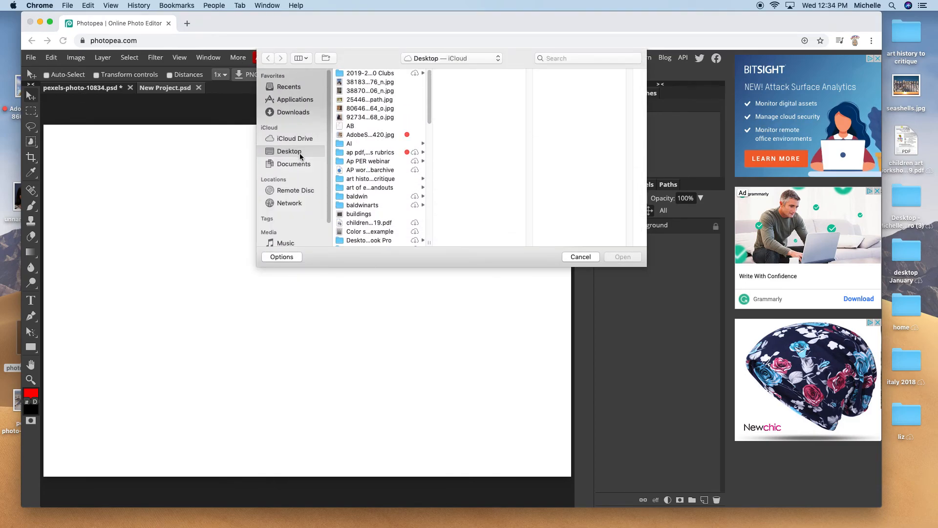
left_click(312, 89)
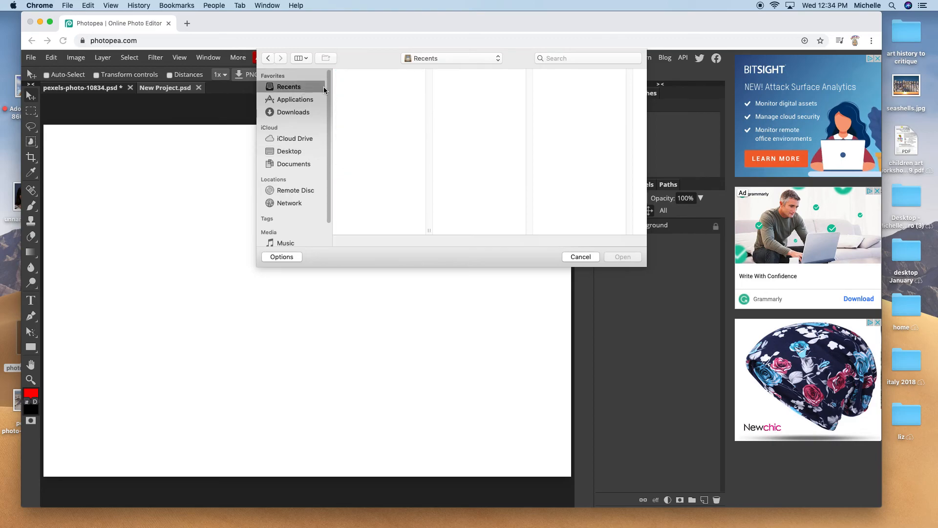
left_click(387, 85)
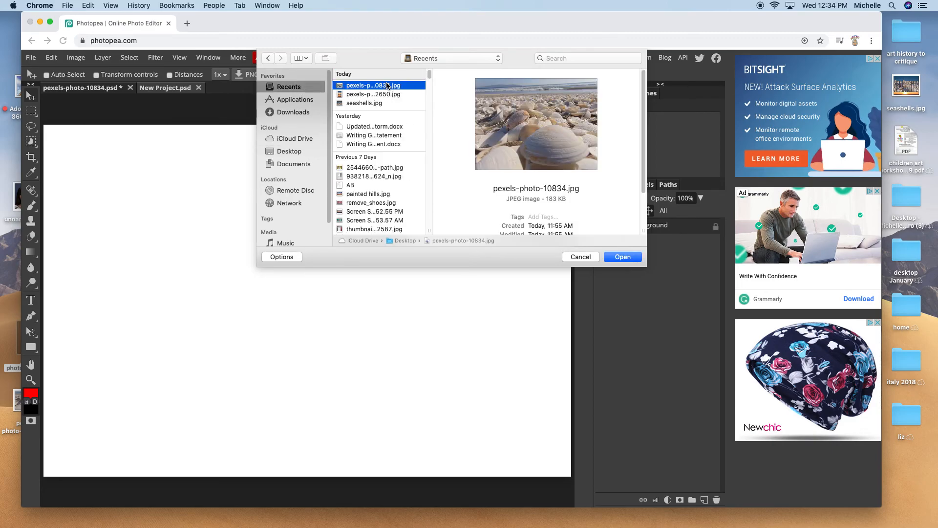
left_click(625, 259)
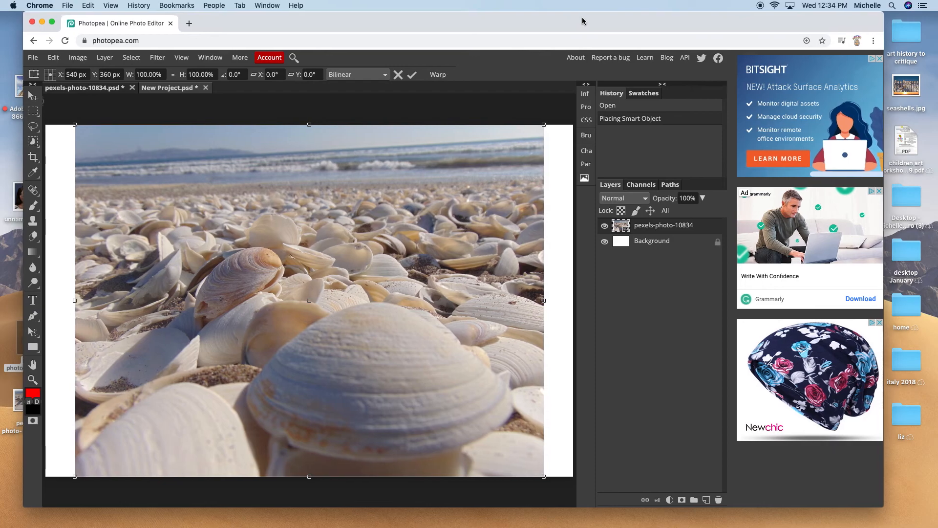
Step: Stretch the placed seashell photo horizontally to 112.50% width so it covers the canvas from side to side, and apply the transform
left_click_drag(578, 21, 590, 22)
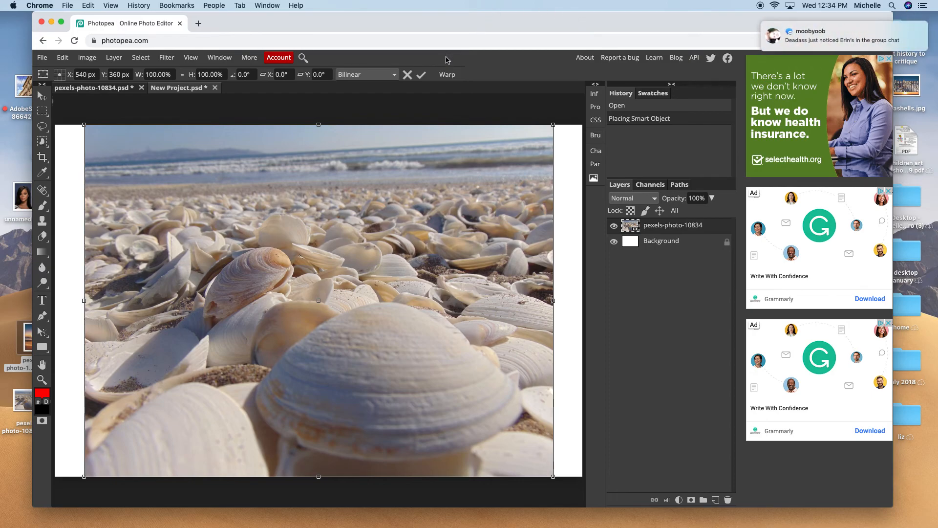
left_click_drag(554, 300, 583, 303)
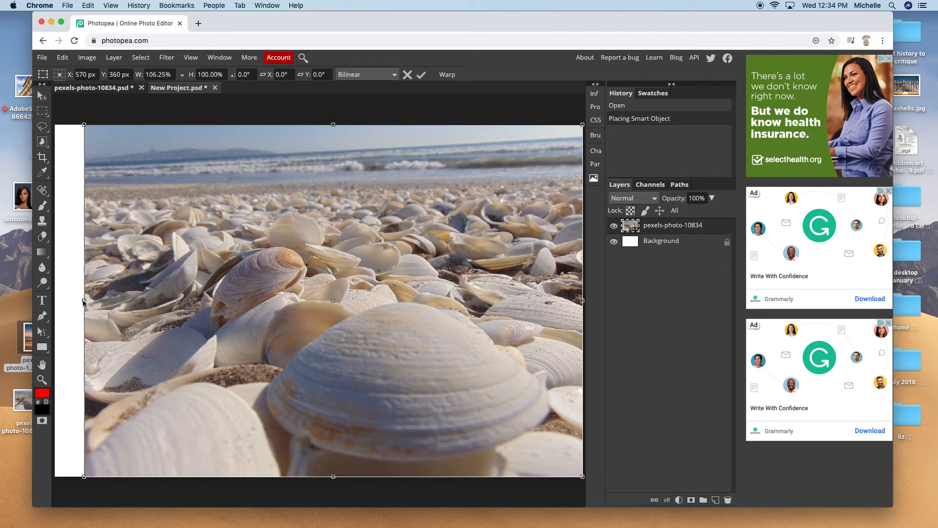
left_click_drag(84, 301, 55, 301)
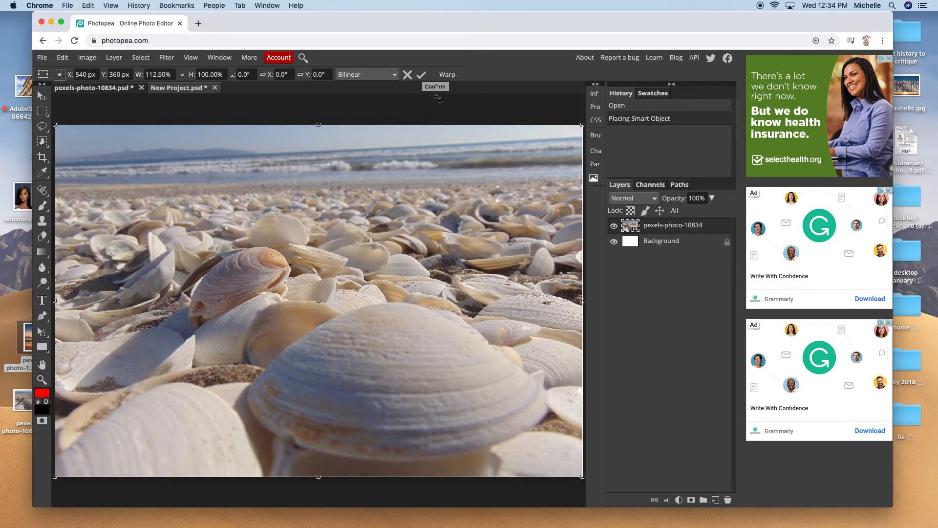
left_click(422, 76)
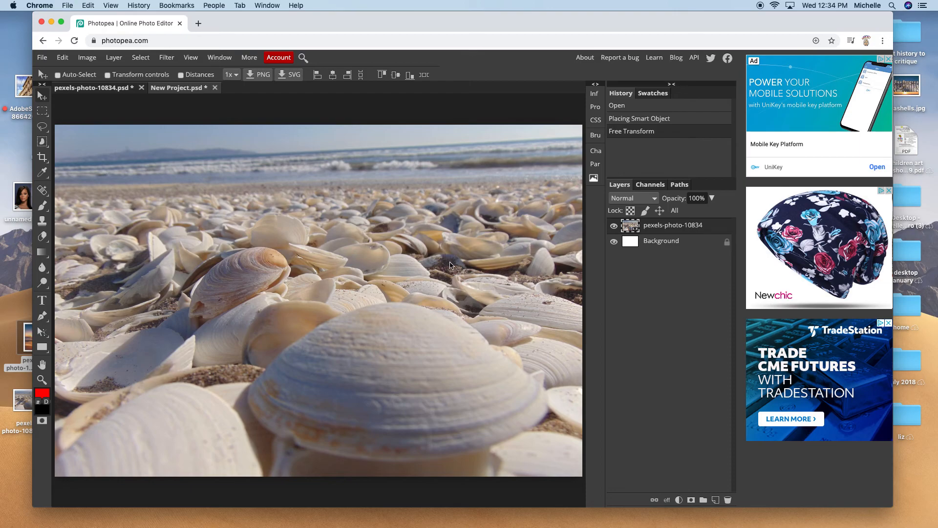
Step: Start a text layer near the middle of the photo and set its font size to 250 px
left_click(42, 300)
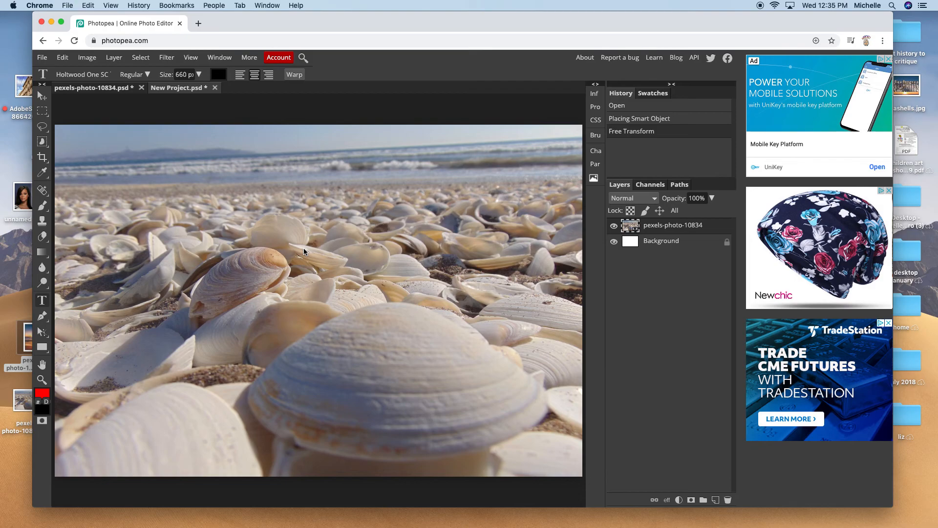
left_click(311, 283)
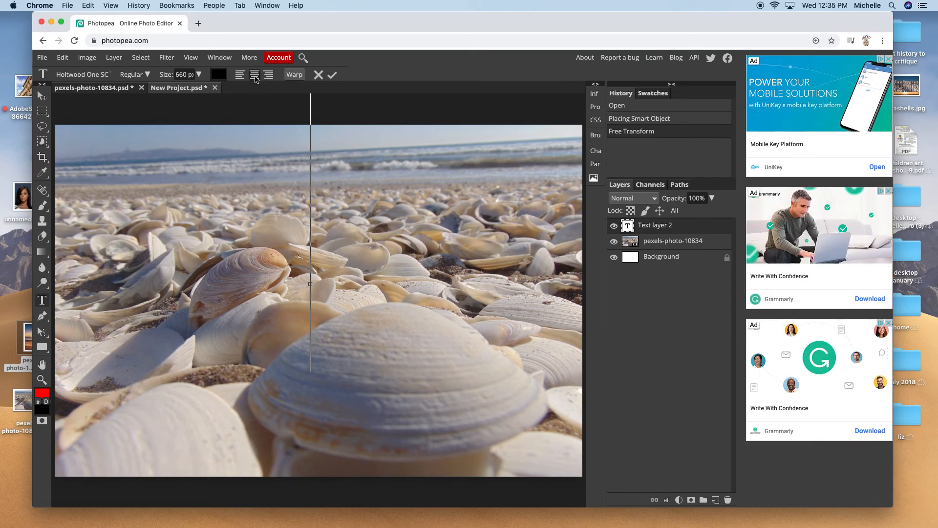
left_click(198, 74)
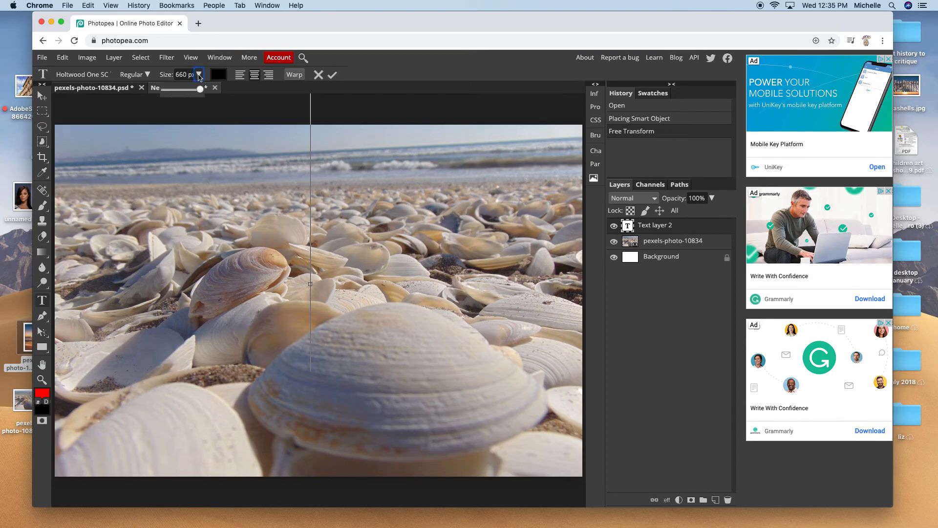
left_click_drag(200, 90, 200, 90)
left_click(182, 74)
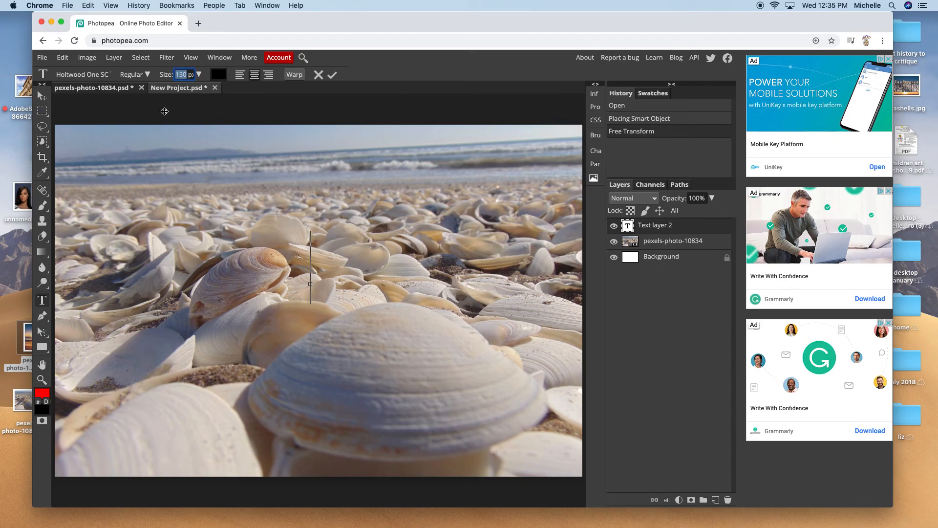
type("250")
key("Return")
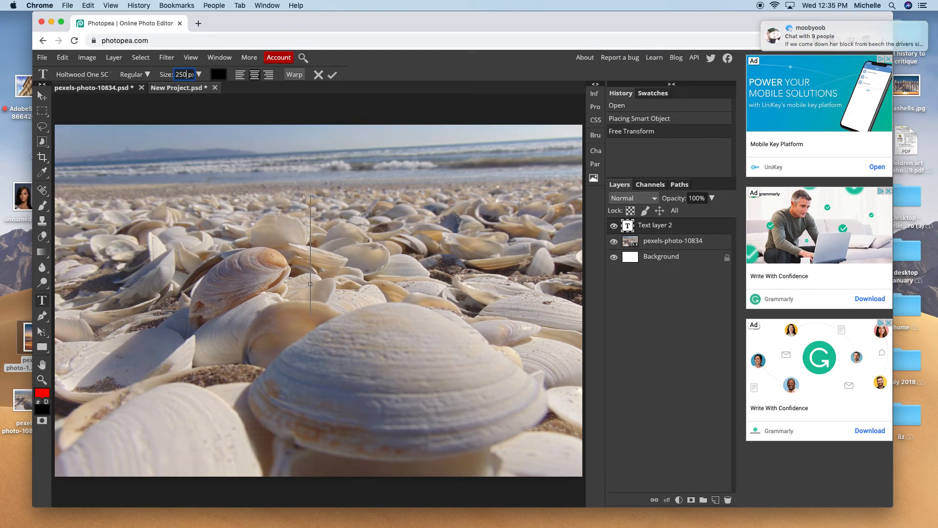
type("S")
key("BackSpace")
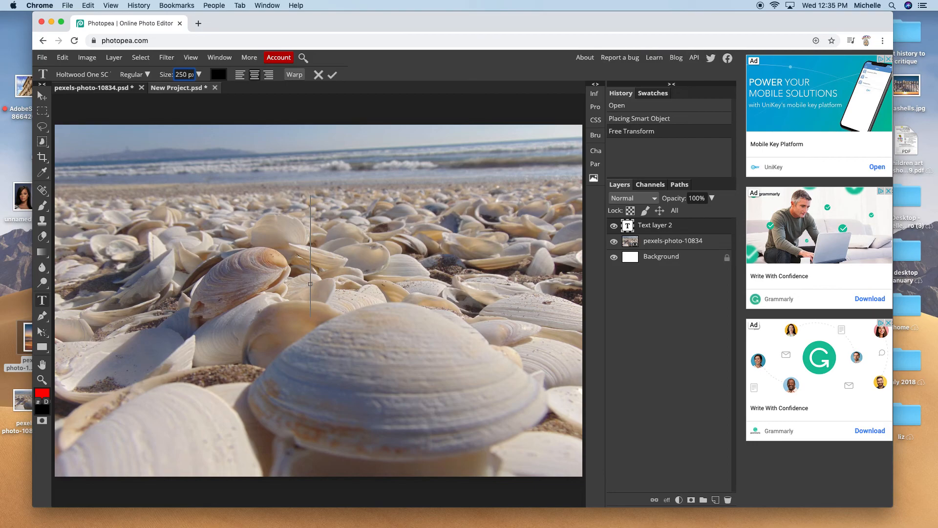
Step: Enter the text "Sea Shells" in the new text layer
left_click(199, 74)
left_click(314, 252)
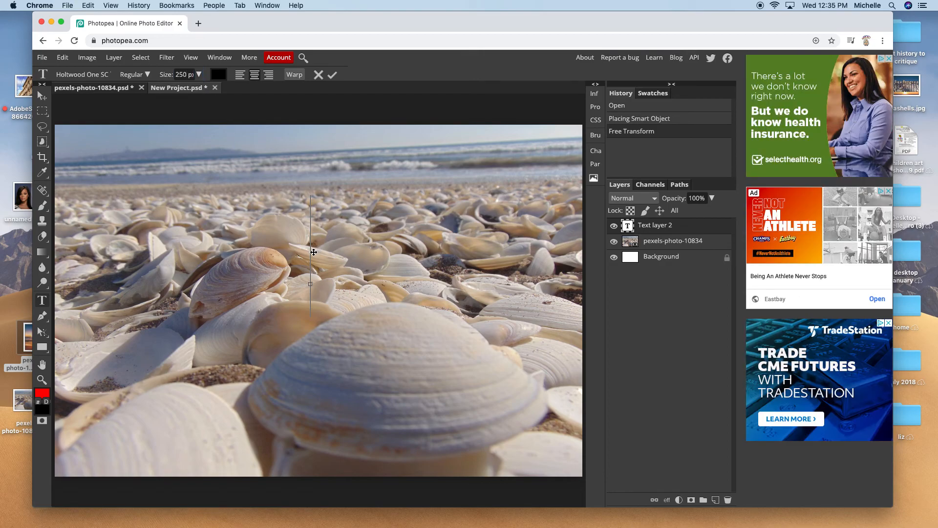
type("Sea")
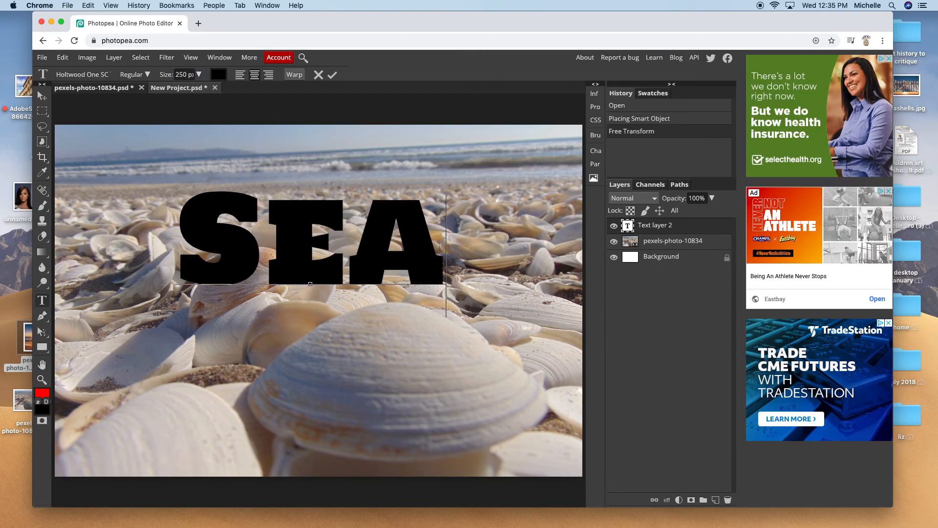
type(" Shell")
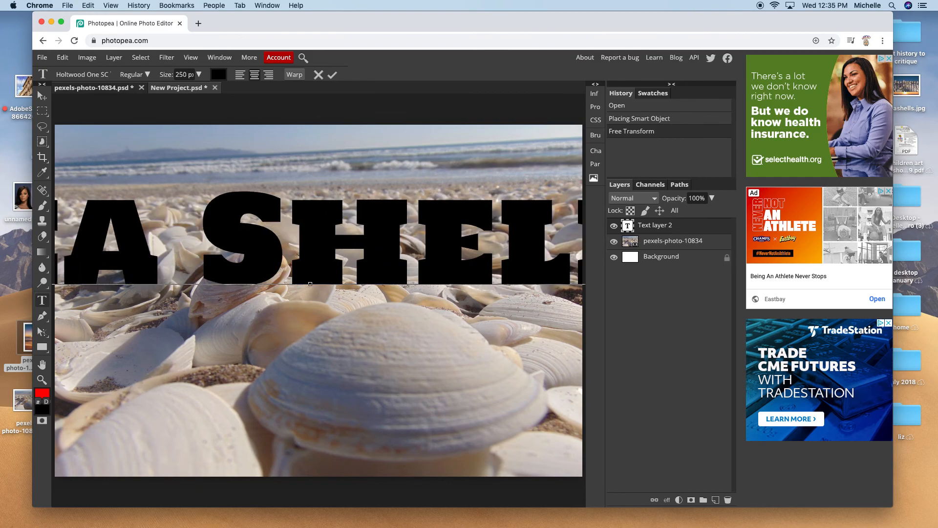
Step: Set the size of the whole "Sea Shells" text to 150 px and move it slightly down, centred horizontally on the canvas
key("ctrl+a")
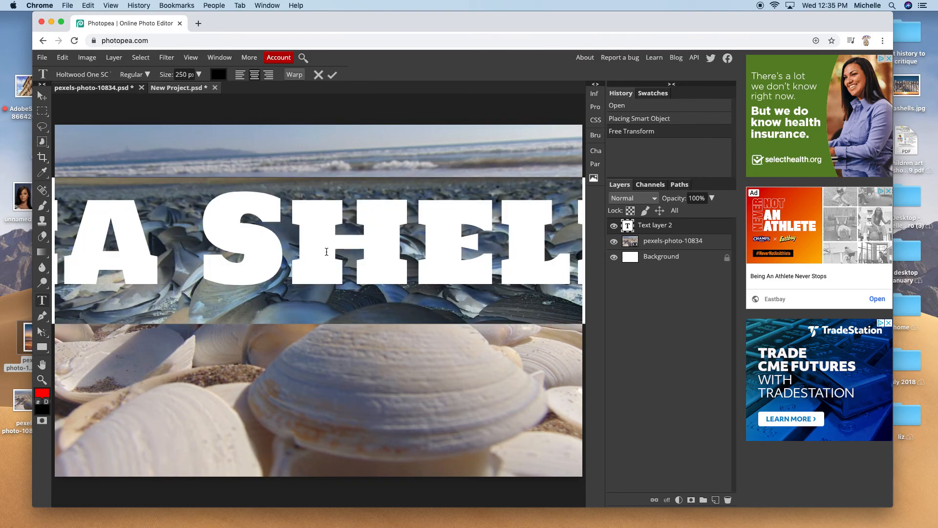
left_click(182, 74)
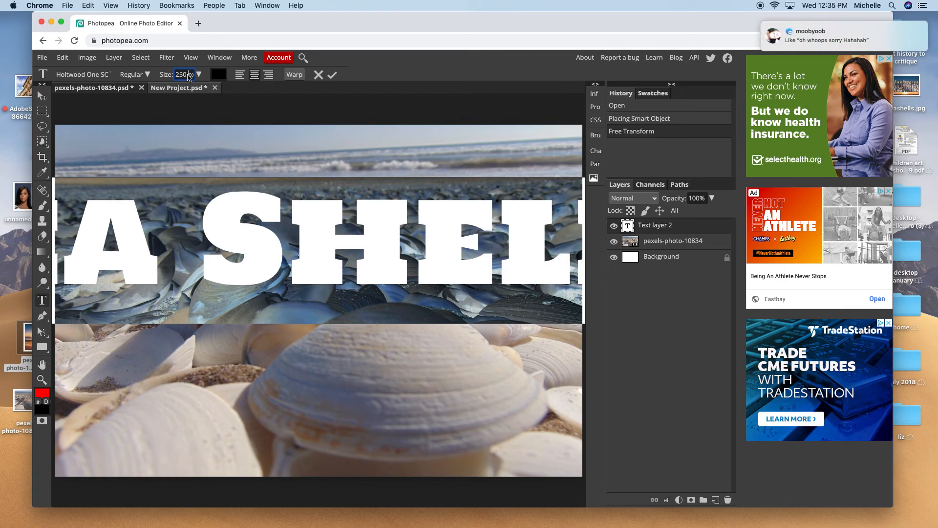
type("175")
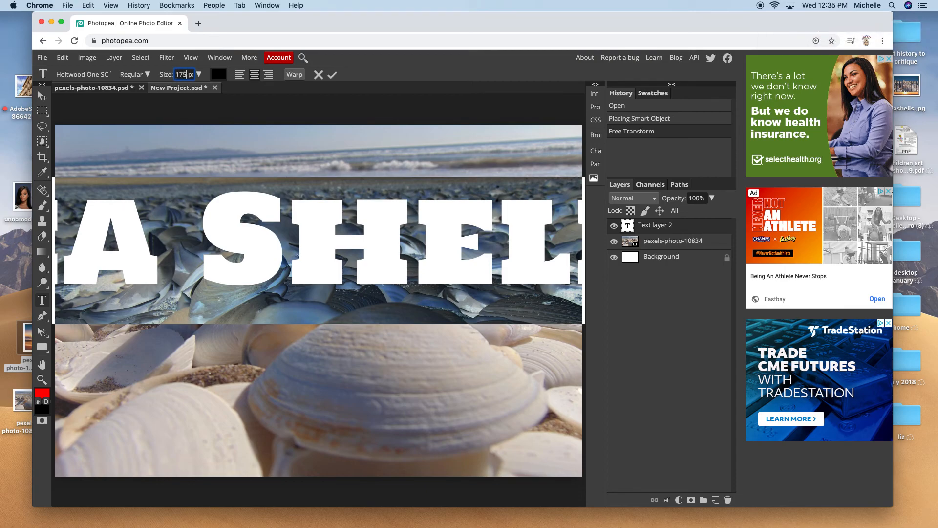
key("Return")
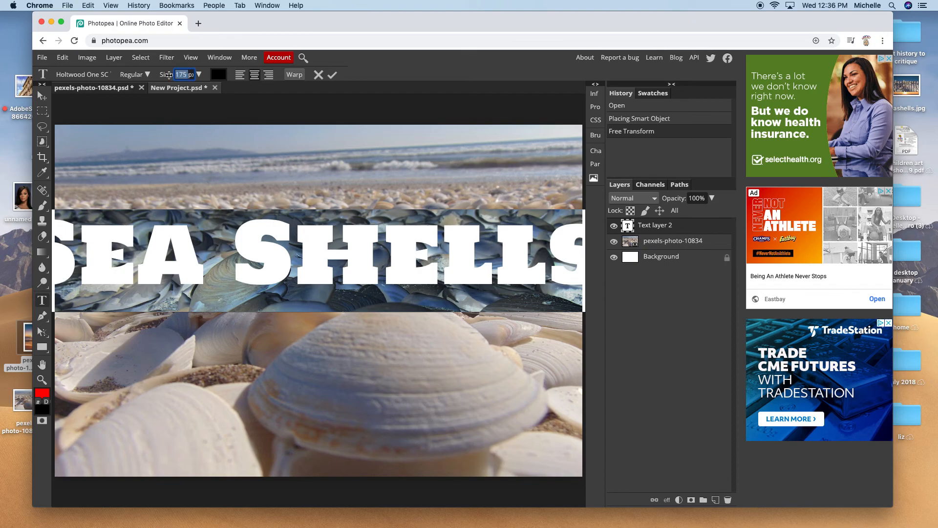
type("150")
key("Return")
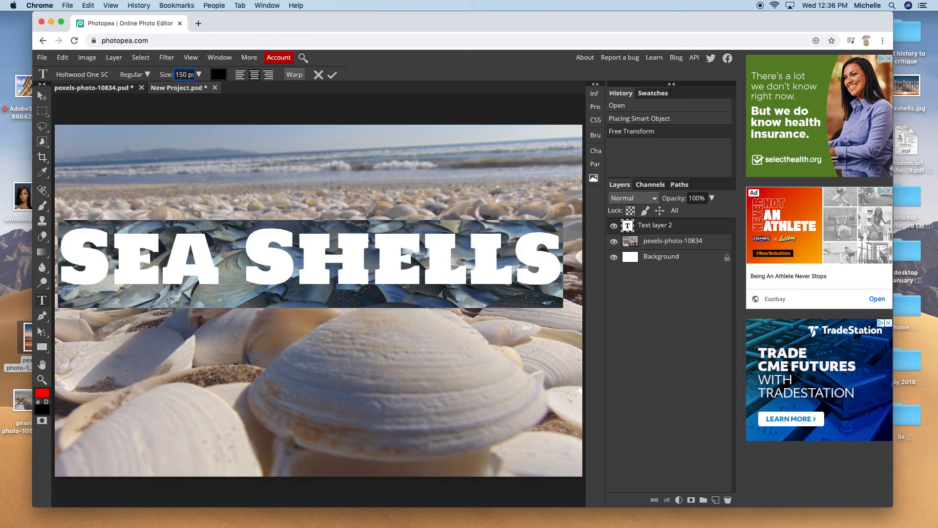
left_click(43, 96)
left_click_drag(261, 246, 269, 265)
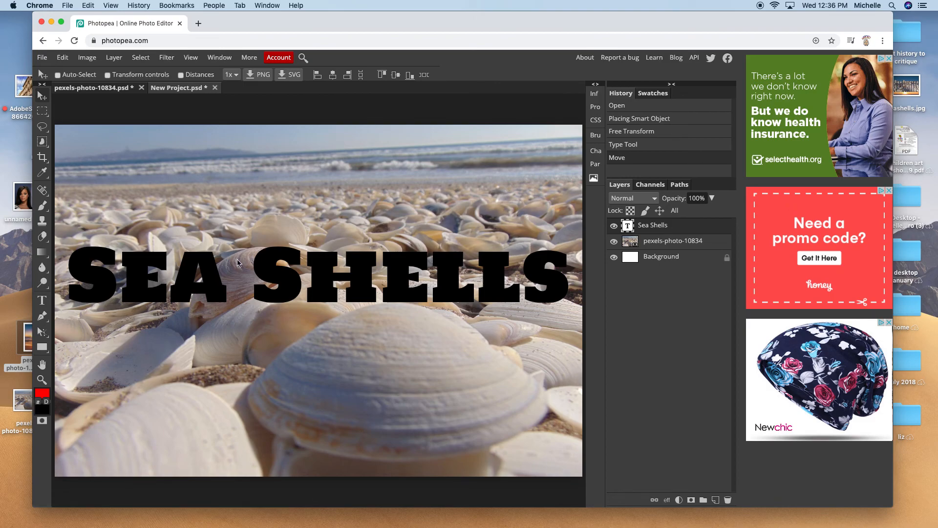
Step: Stretch the "Sea Shells" text vertically in both directions to 352.59% height with Free Transform, and apply the transform
left_click(63, 59)
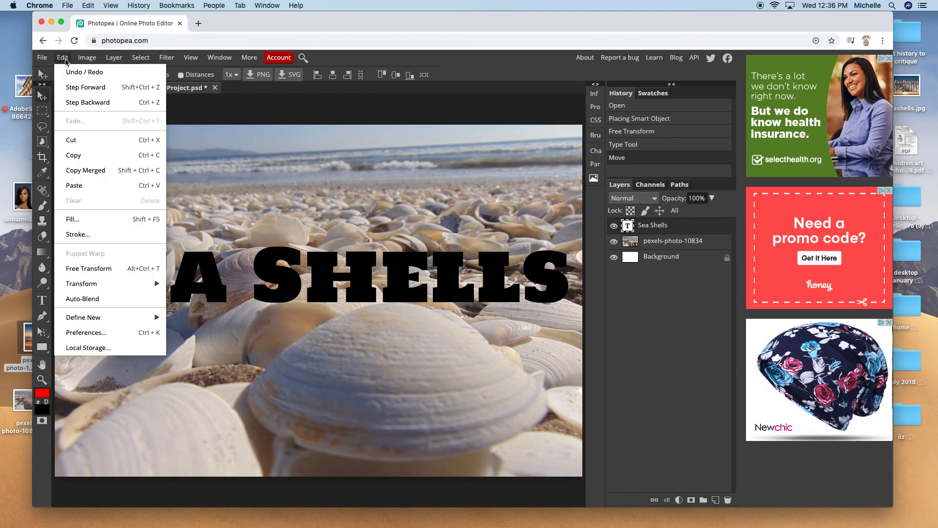
left_click(122, 274)
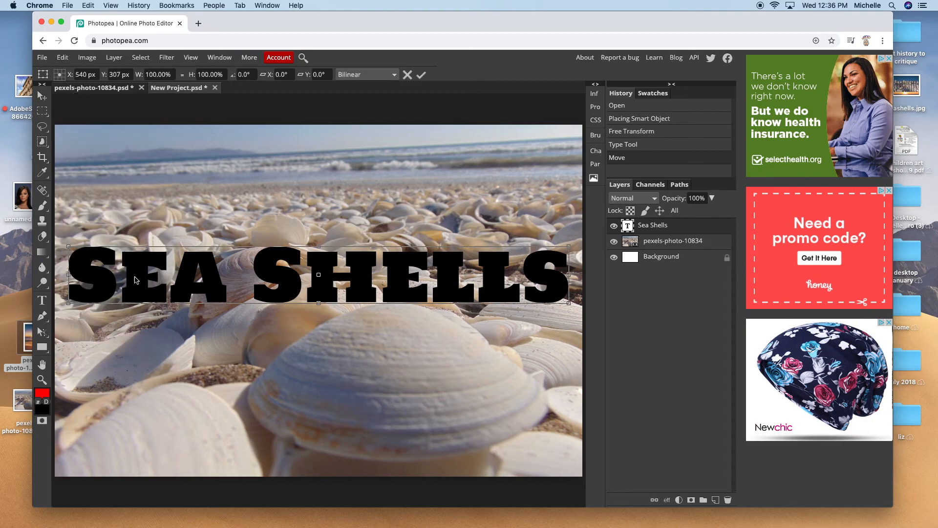
left_click_drag(318, 303, 318, 391)
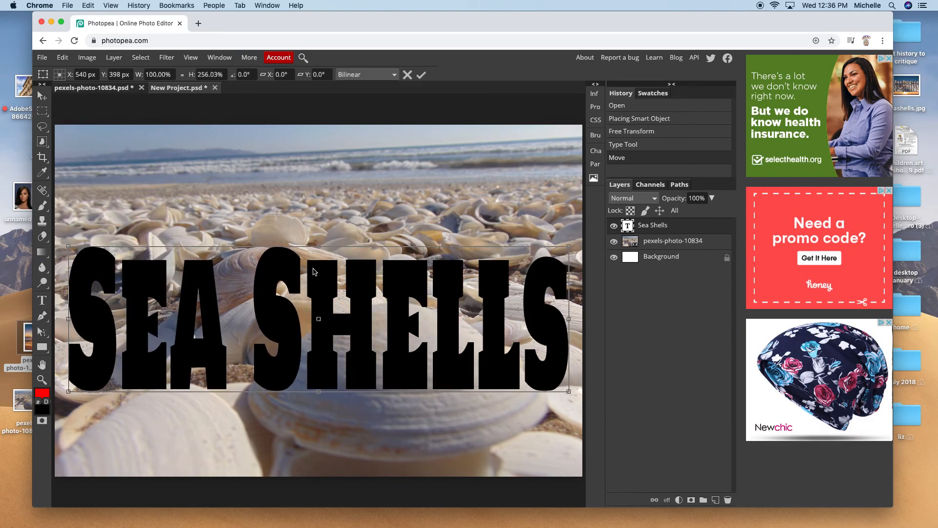
left_click_drag(320, 248, 326, 197)
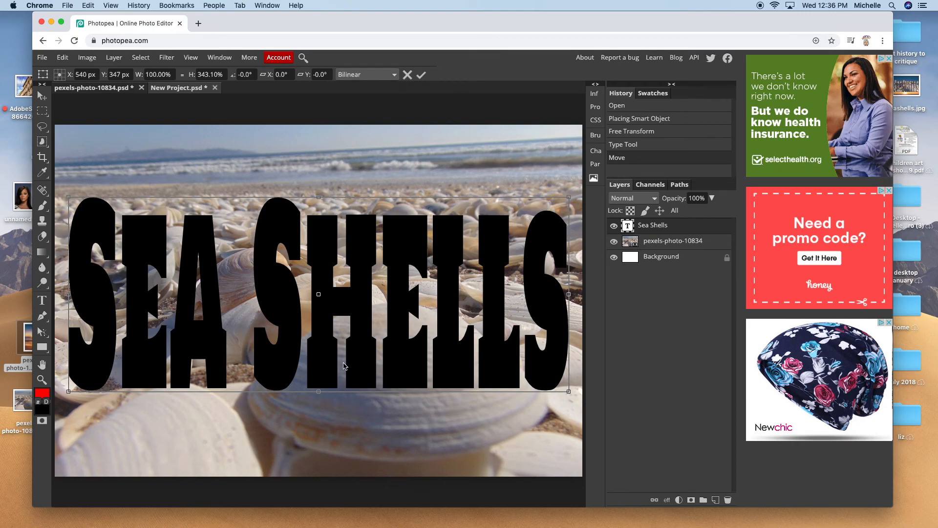
left_click_drag(319, 391, 319, 397)
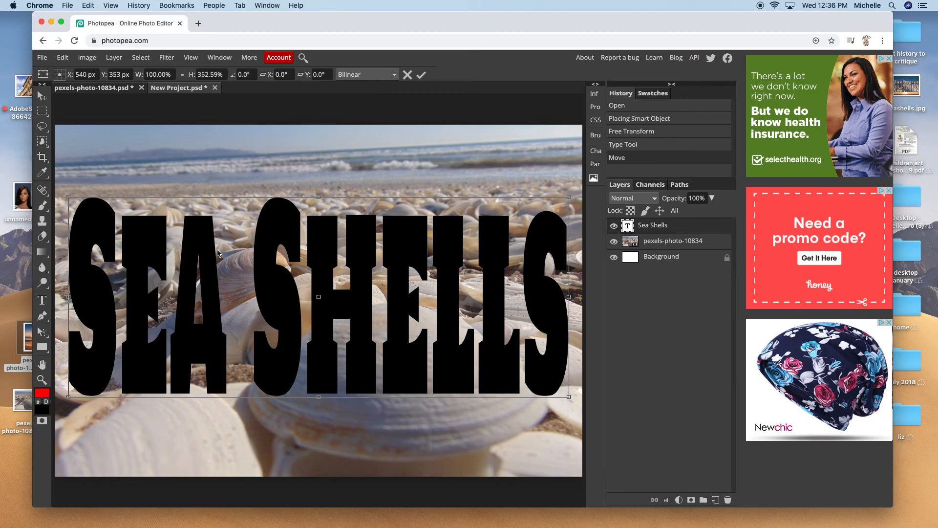
left_click(421, 76)
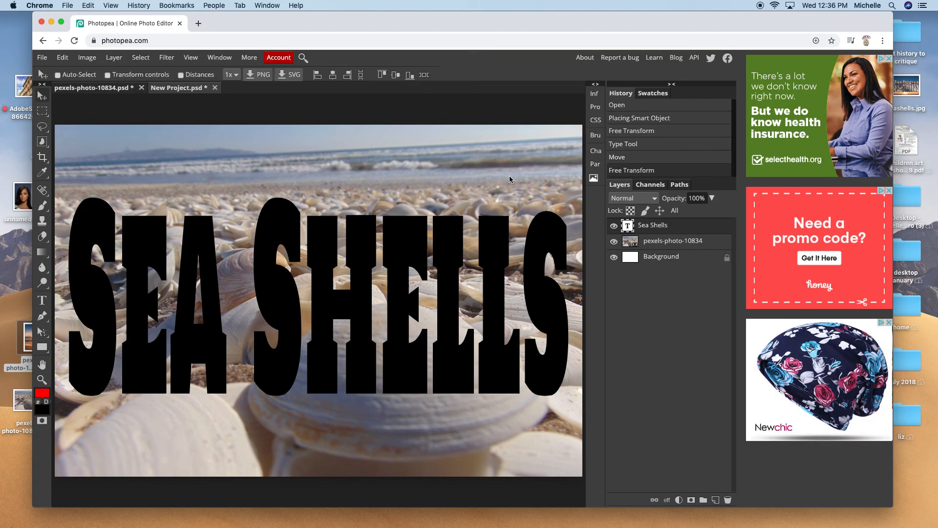
Step: Rasterize the seashell photo layer pexels-photo-10834 so that it is an ordinary pixel layer
left_click(655, 248)
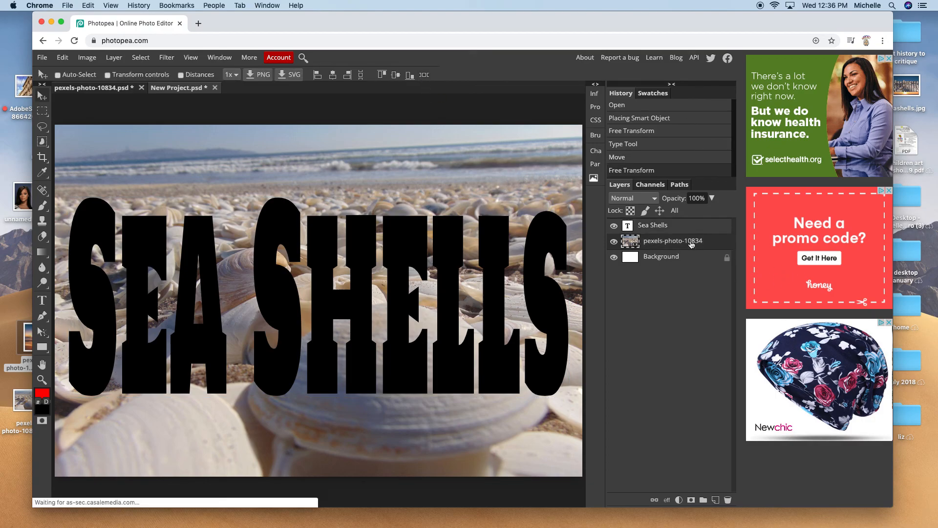
double_click(636, 246)
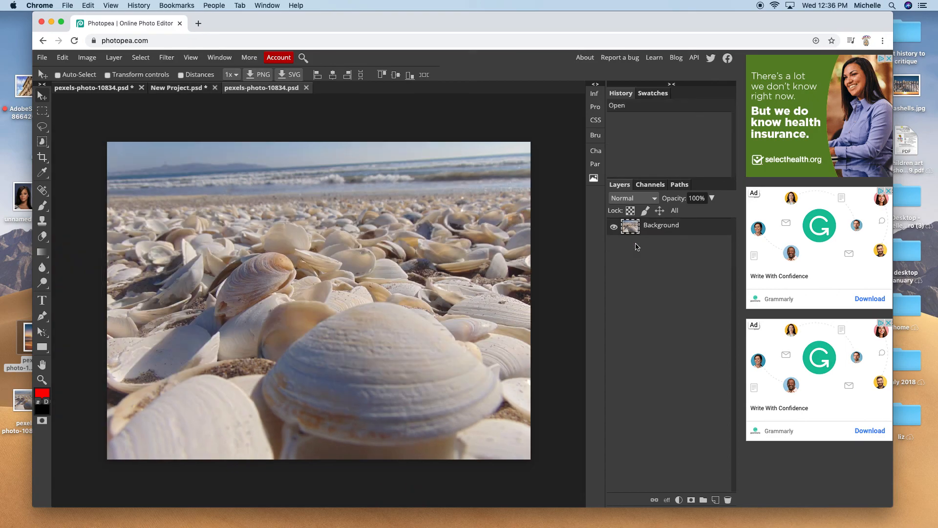
left_click(307, 88)
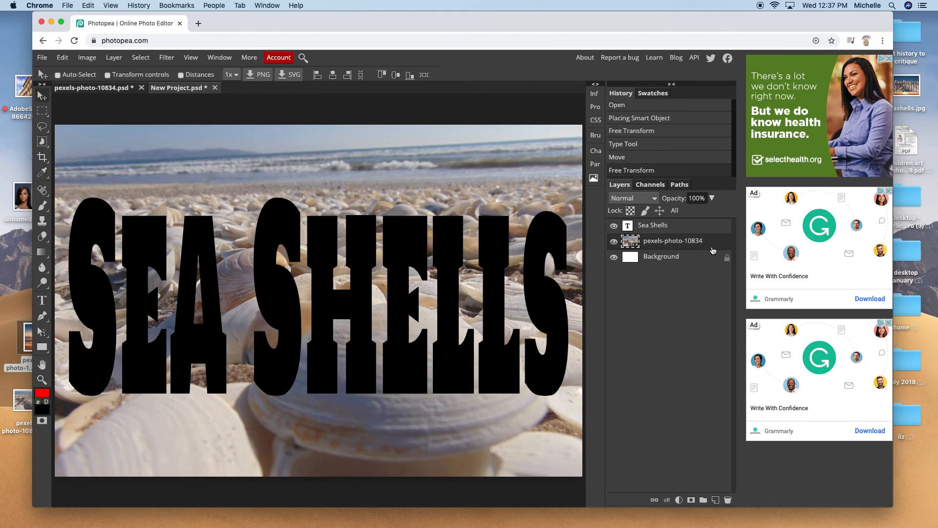
left_click(114, 59)
mouse_move(143, 186)
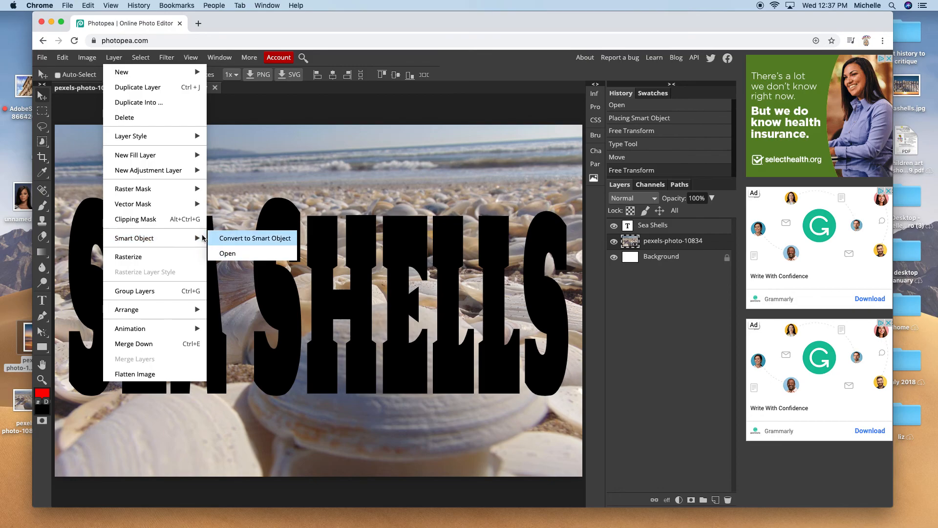
left_click(175, 257)
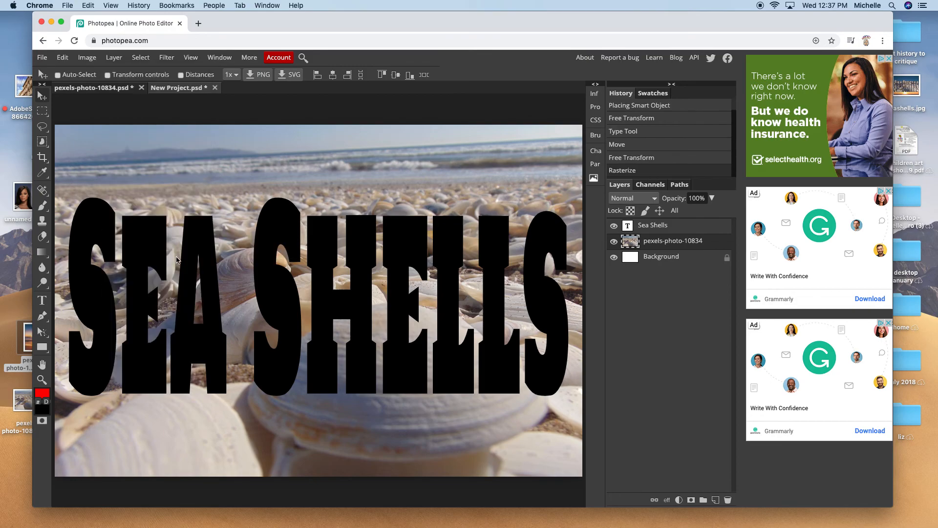
Step: Move the seashell photo layer above the "Sea Shells" text layer and clip it to the lettering with a clipping mask
left_click_drag(669, 244, 672, 226)
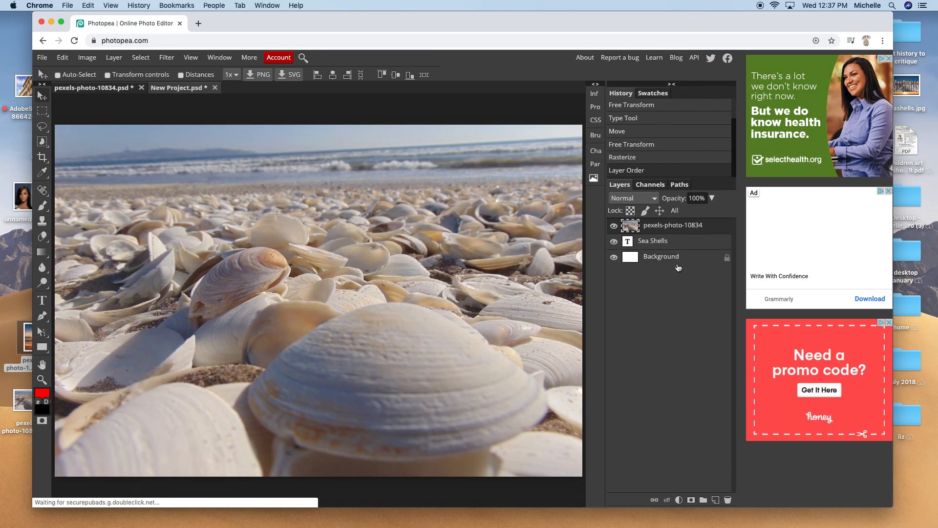
left_click(118, 58)
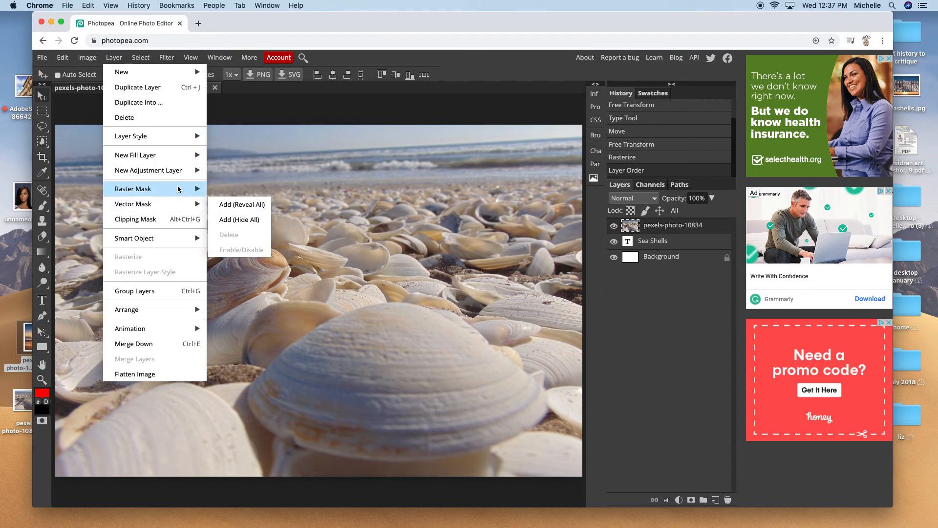
left_click(171, 221)
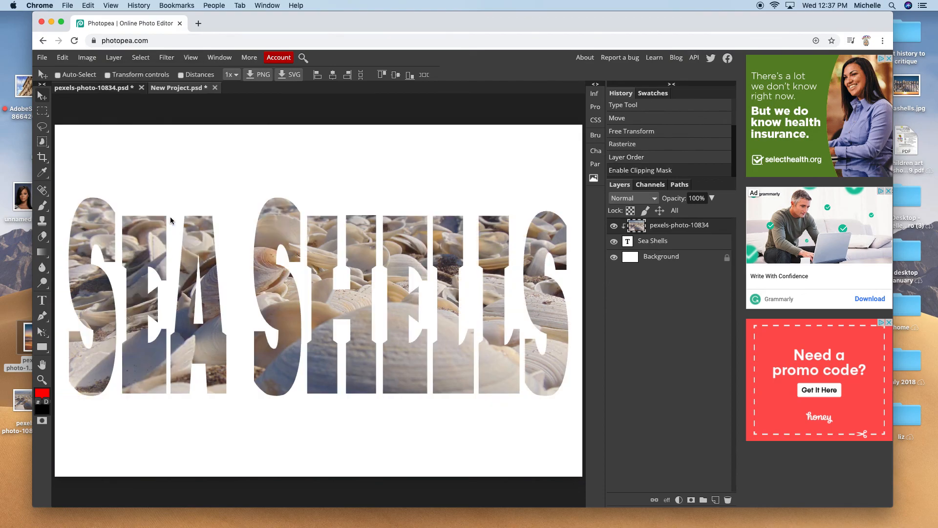
Step: Add a drop shadow to the "Sea Shells" text layer with 94% opacity and a distance of 24 px
left_click(653, 242)
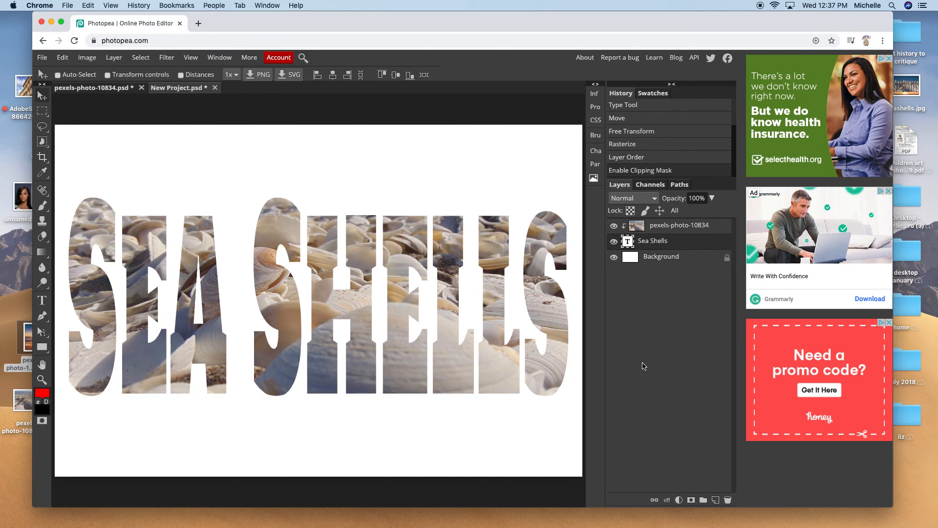
left_click(668, 500)
left_click(678, 486)
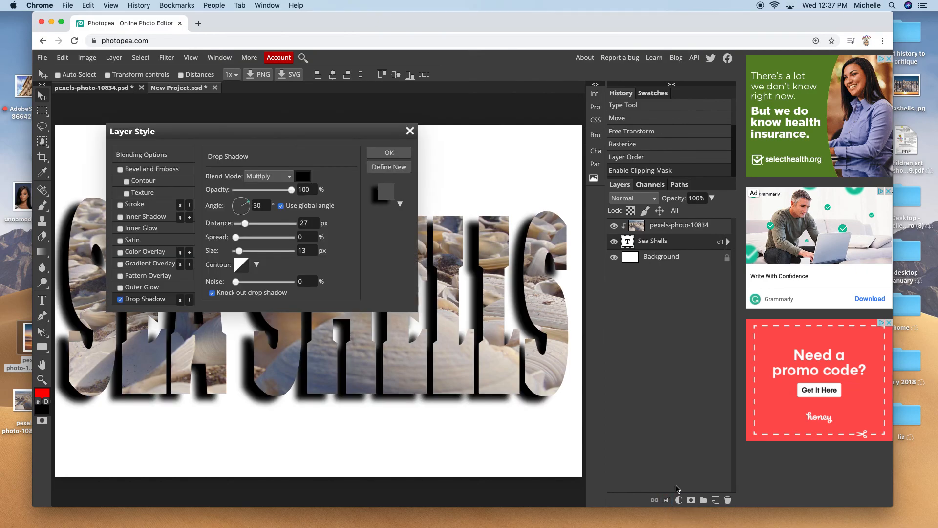
left_click_drag(387, 131, 767, 202)
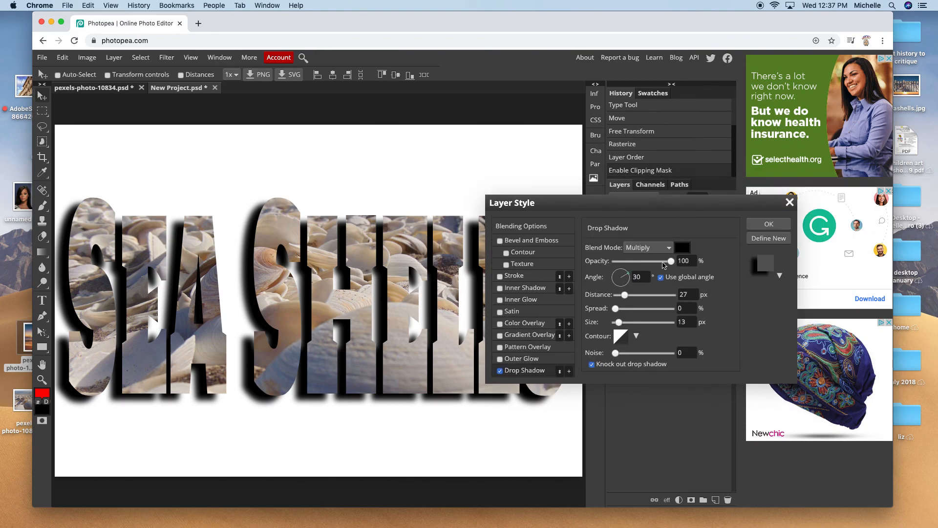
mouse_move(670, 264)
left_mouse_down()
mouse_move(648, 264)
mouse_move(668, 263)
left_mouse_up()
mouse_move(625, 295)
left_mouse_down()
mouse_move(643, 298)
mouse_move(626, 299)
left_mouse_up()
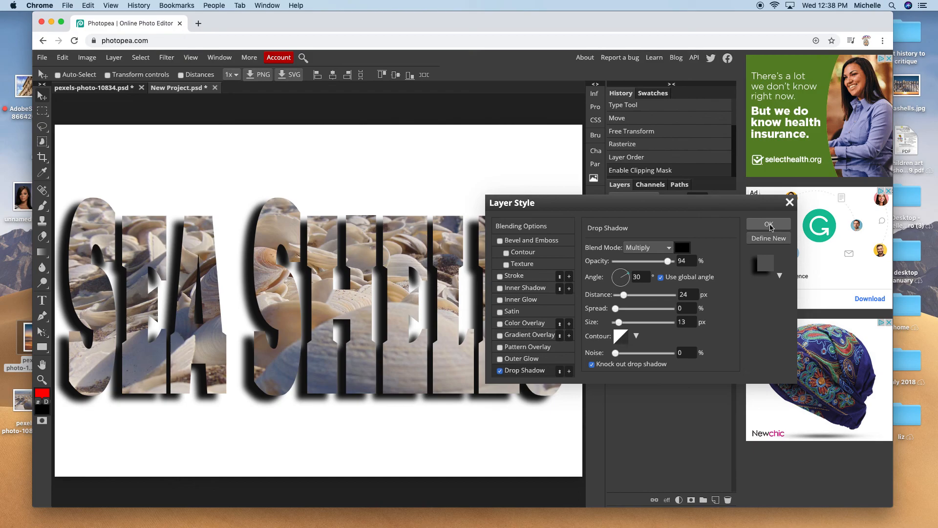
Step: Refine the lettering's drop shadow to a size of 4 px, a distance of 20 px and 80% opacity
left_click_drag(616, 309, 617, 313)
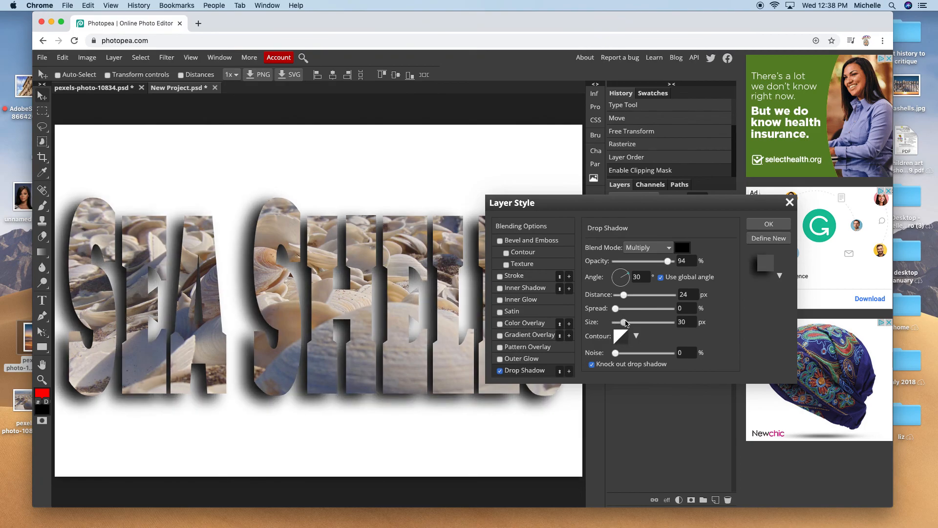
left_click_drag(618, 323, 618, 323)
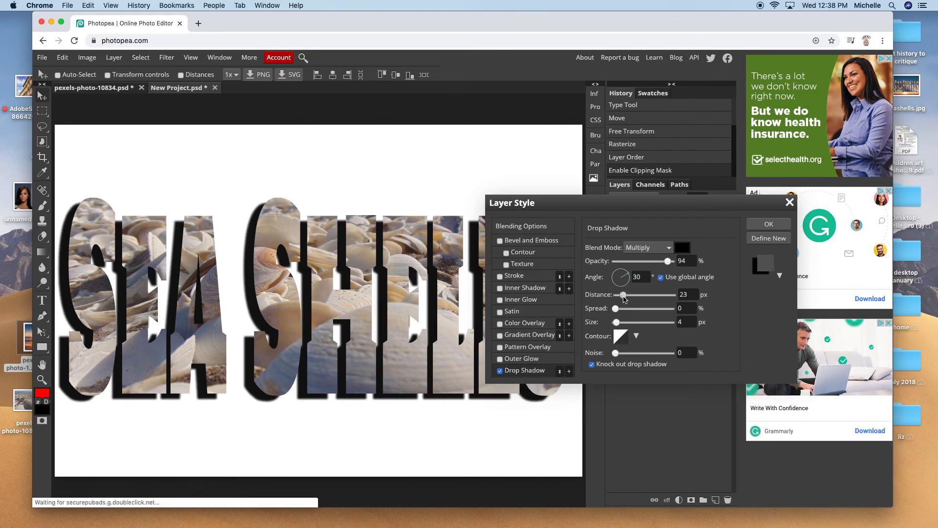
left_click_drag(624, 297, 623, 298)
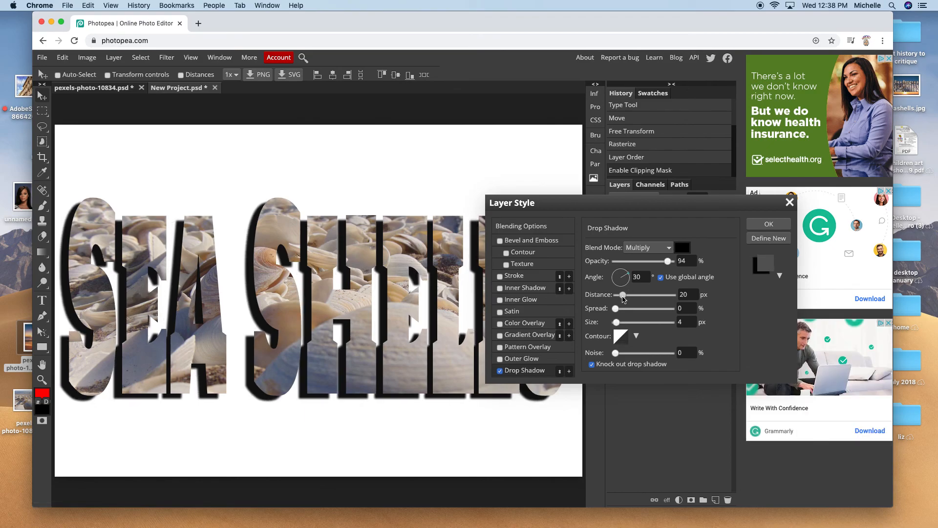
left_click_drag(670, 264, 663, 267)
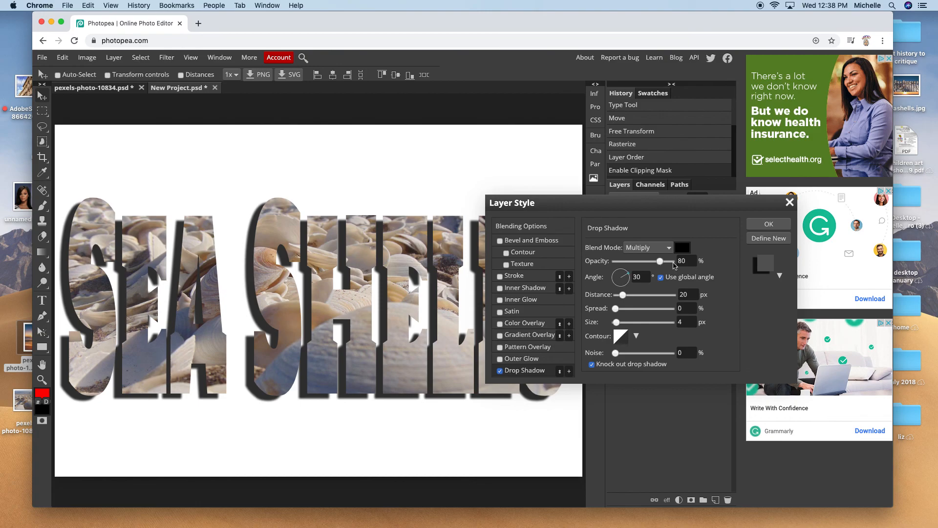
Step: Try the Normal blend mode for the drop shadow, set it back to Multiply, and apply the layer style
left_click(669, 249)
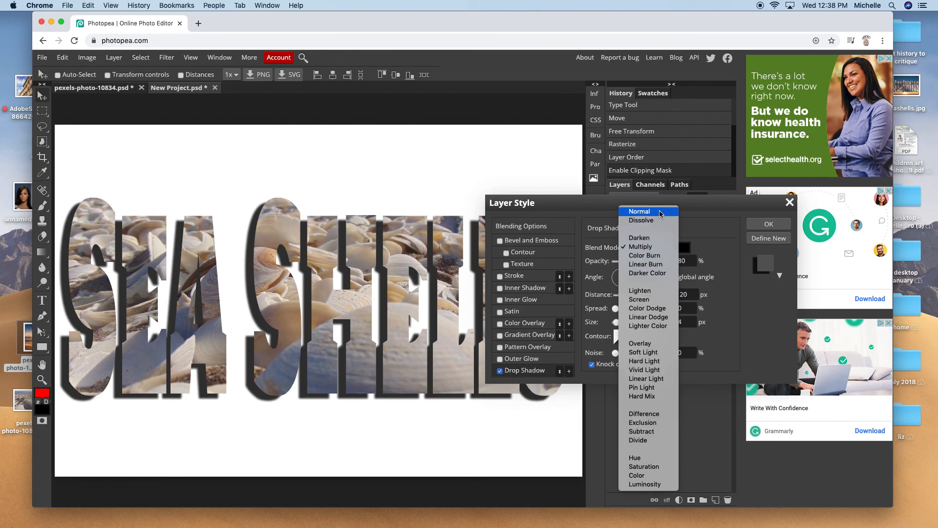
left_click(662, 213)
left_click(663, 243)
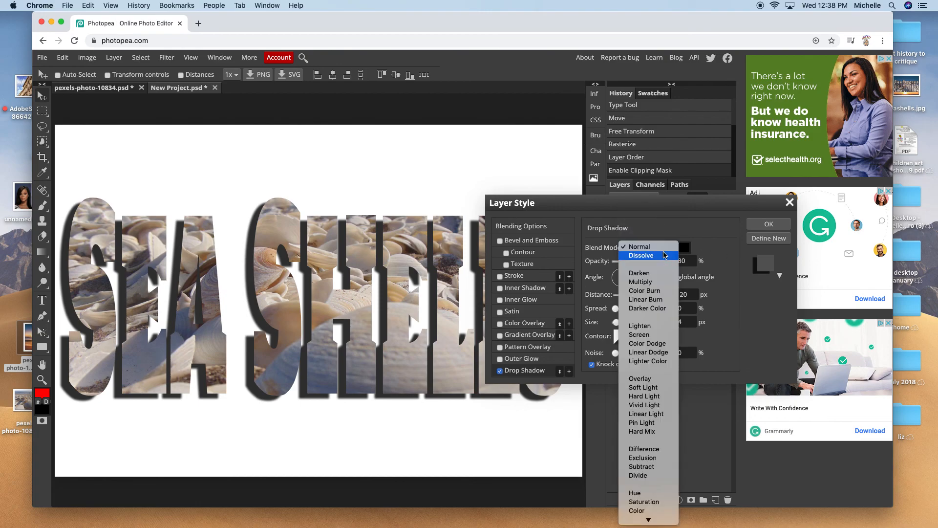
left_click(663, 288)
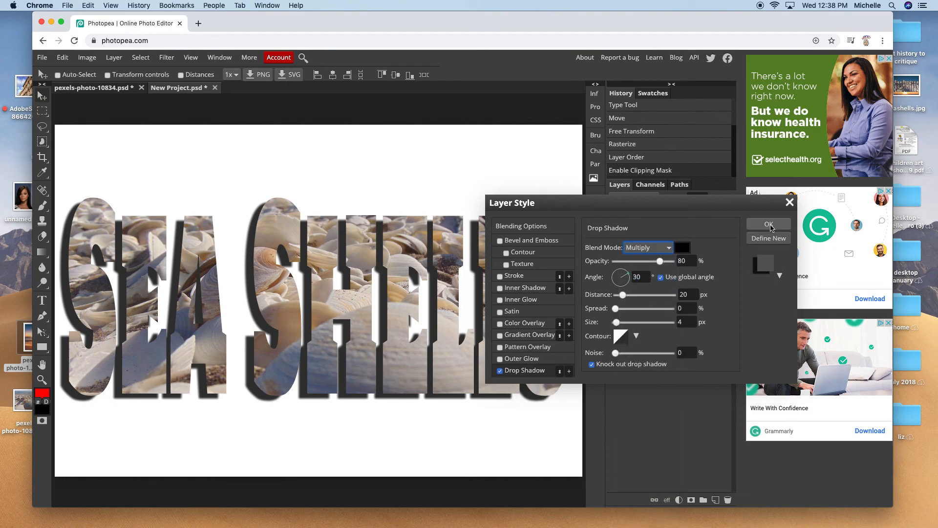
left_click(769, 224)
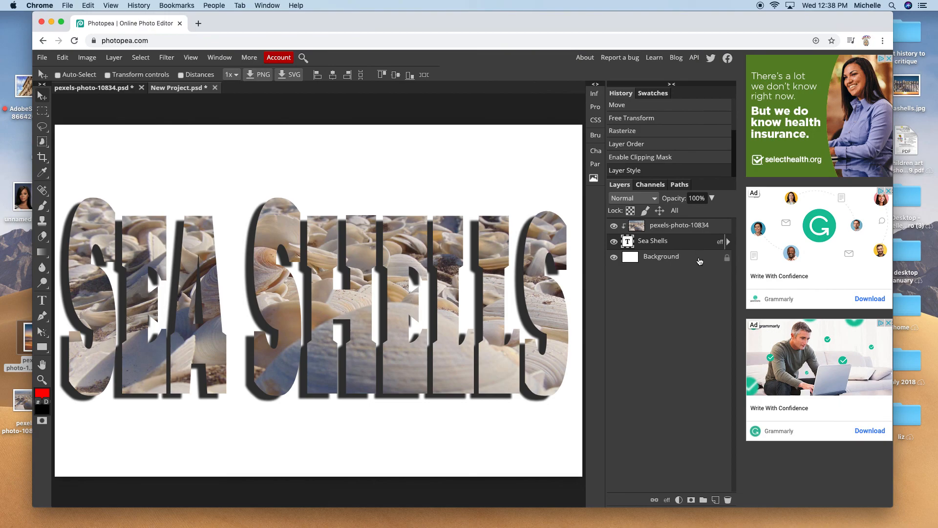
Step: Place the sunset photo pexels-photo-1032650 in the composition and move its layer directly below the "Sea Shells" text layer
left_click(42, 58)
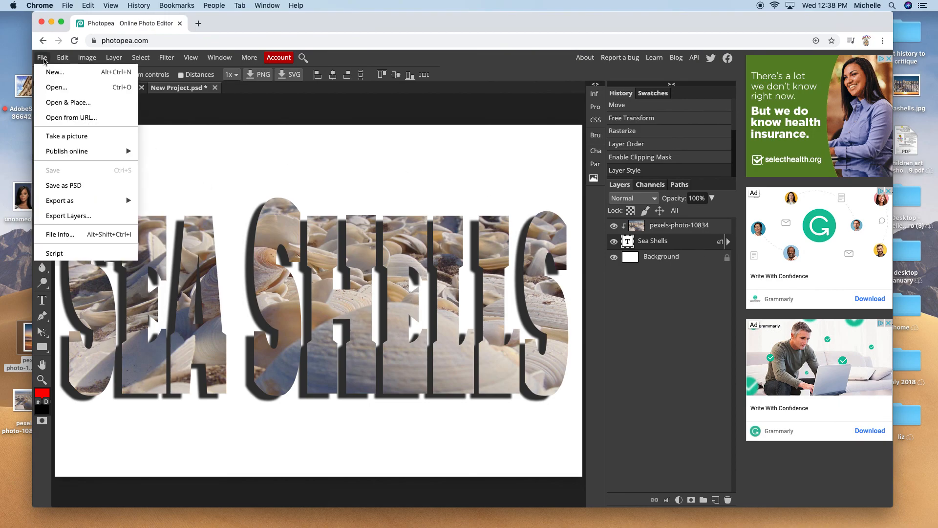
left_click(63, 103)
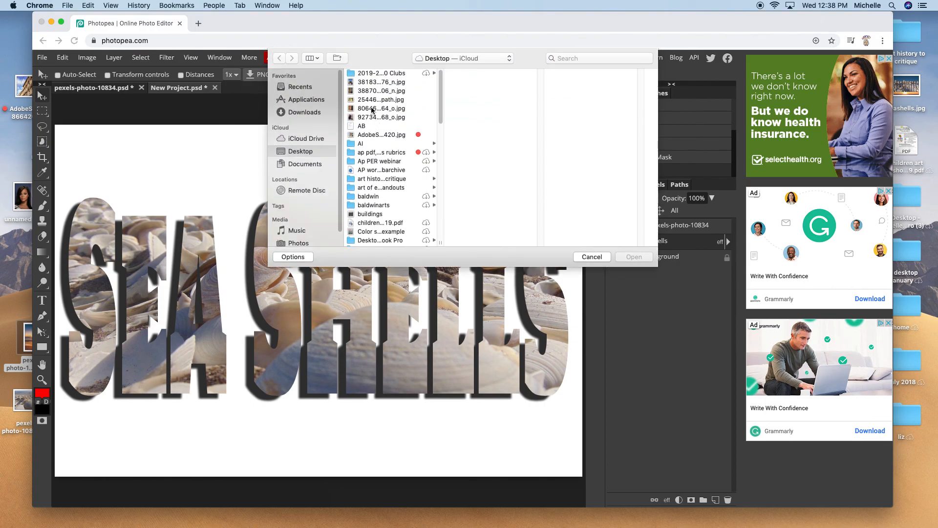
left_click(308, 88)
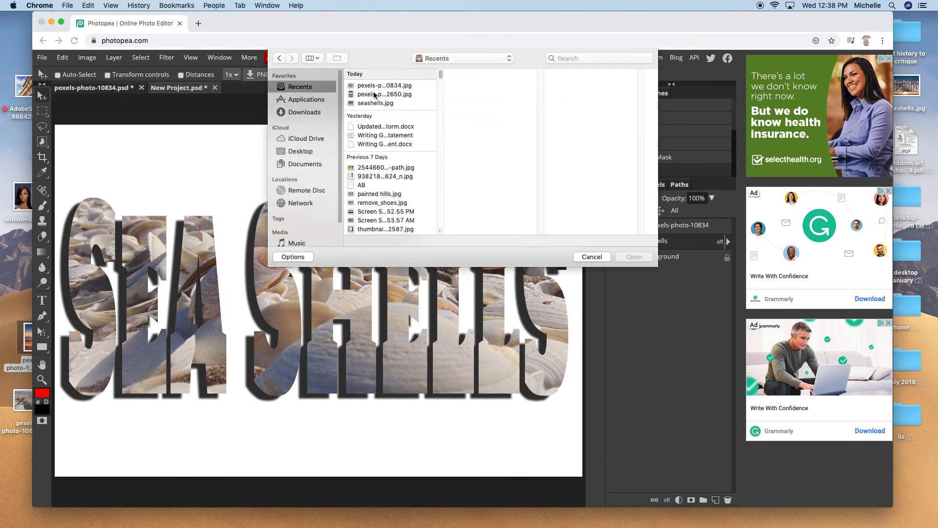
left_click(375, 95)
left_click(644, 257)
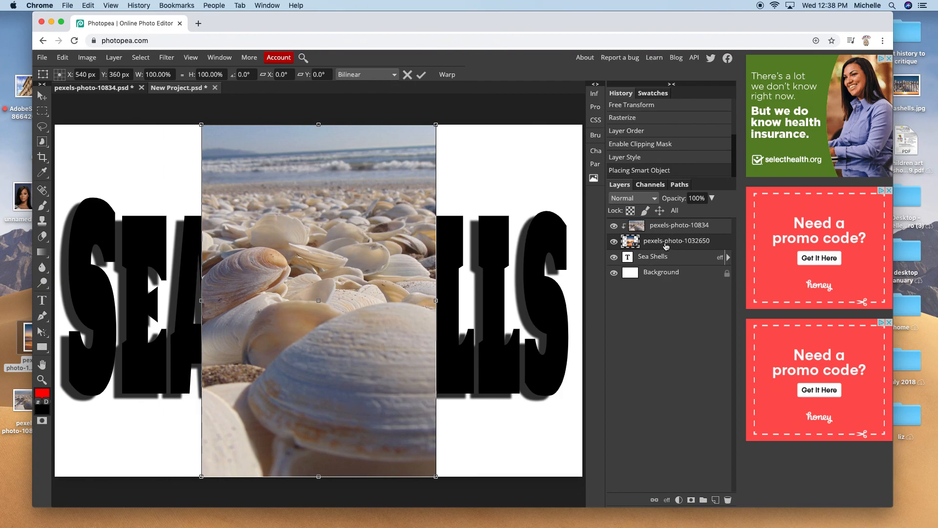
left_click_drag(665, 249, 670, 274)
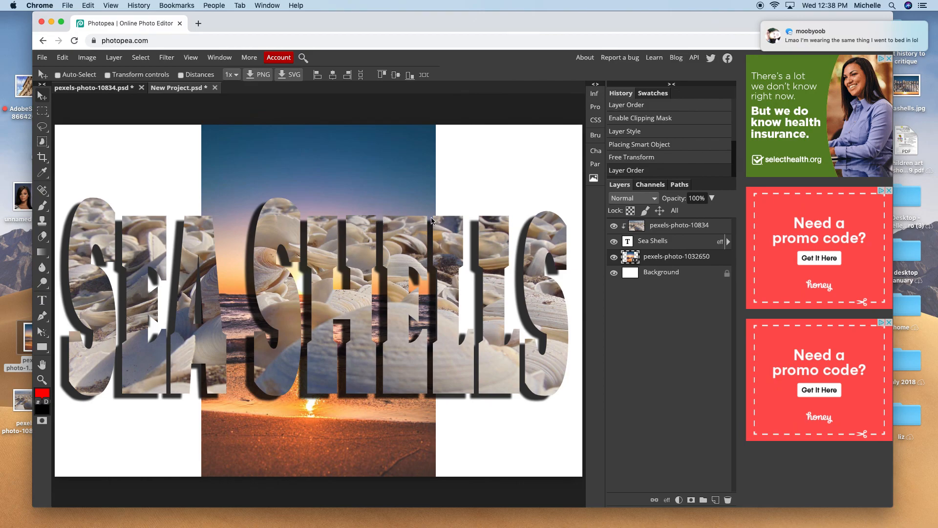
Step: Hide the "Sea Shells" text and shell photo layers, and enlarge the sunset photo to 225% width and 127.08% height to span the canvas
left_click(614, 241)
left_click(614, 226)
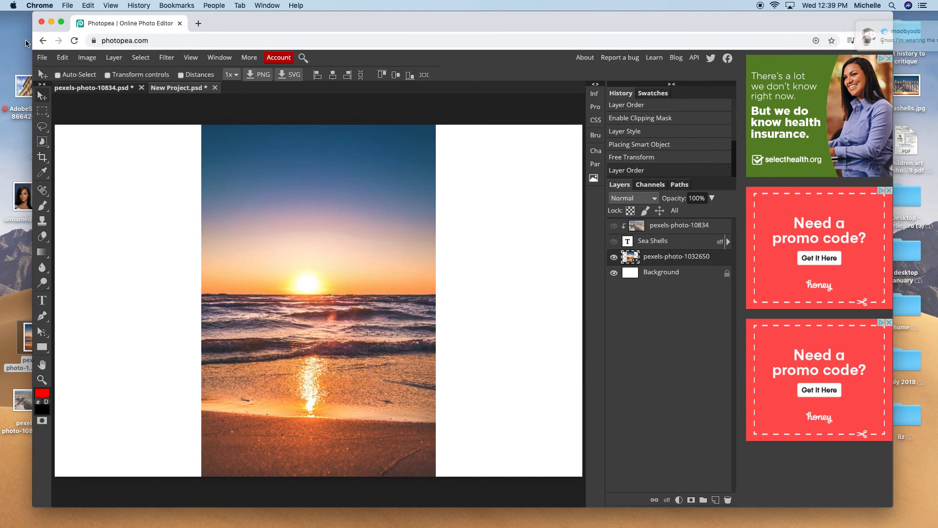
left_click(63, 57)
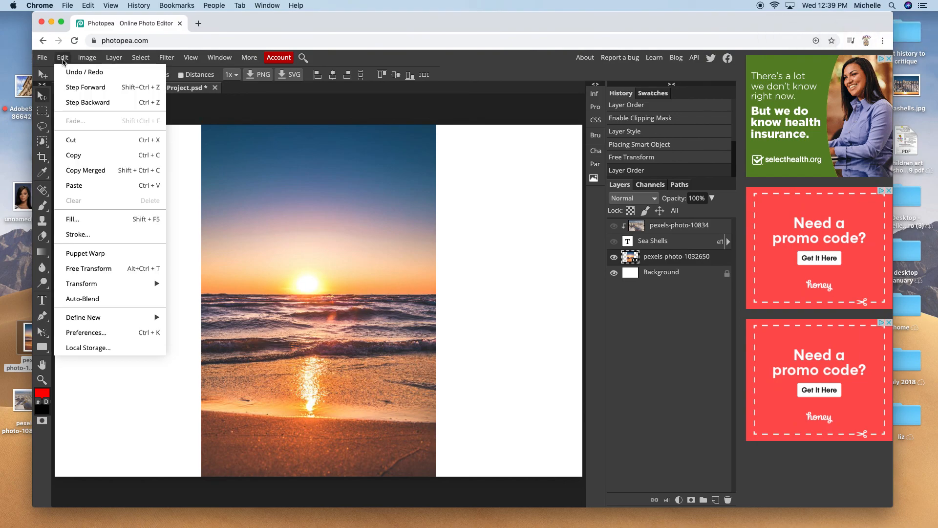
left_click(120, 269)
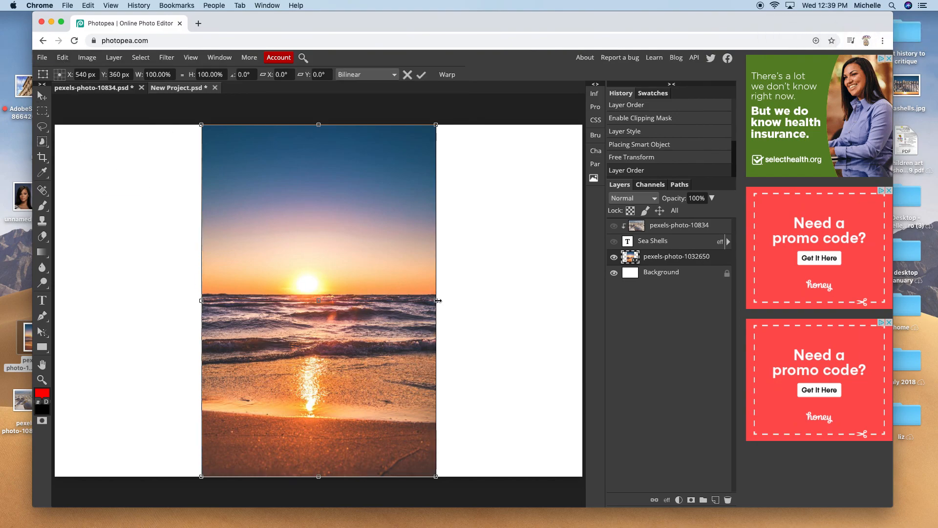
left_click_drag(438, 124, 533, 83)
left_click_drag(428, 224, 400, 286)
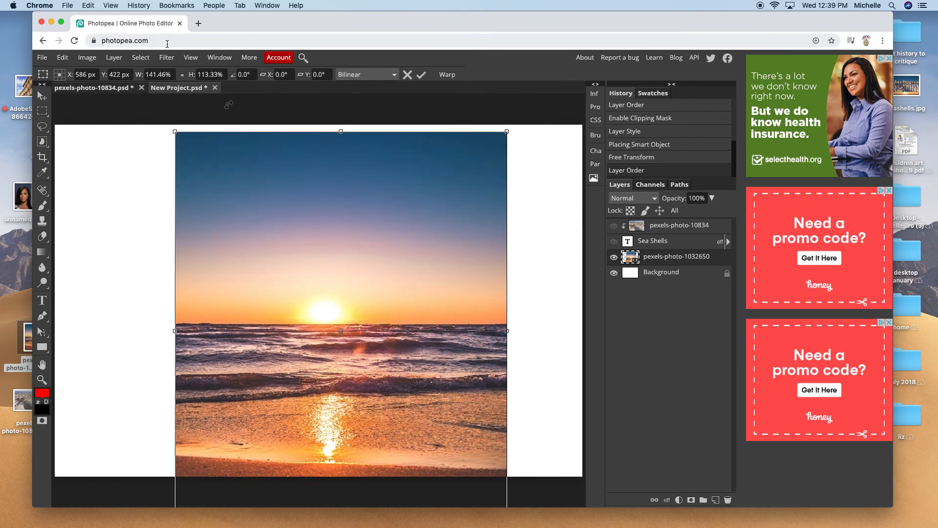
left_click_drag(174, 132, 70, 84)
left_click_drag(508, 307, 583, 308)
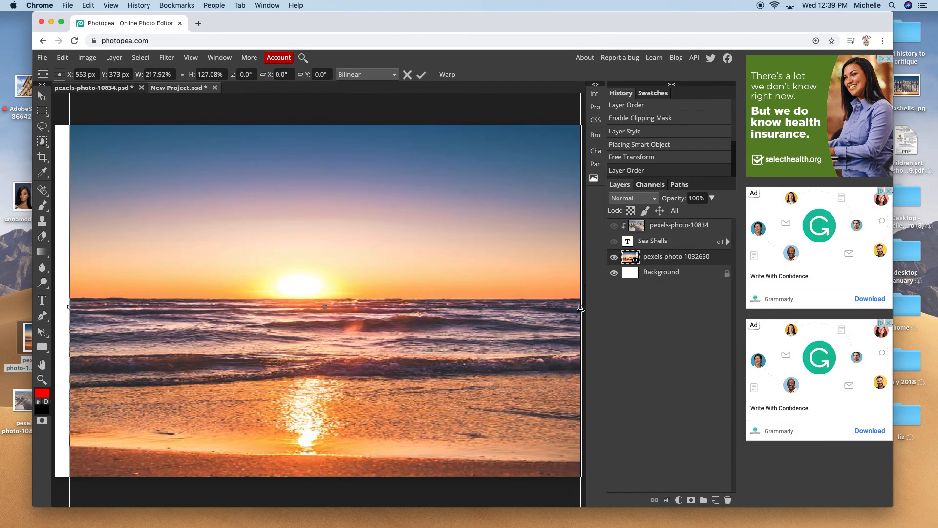
left_click_drag(70, 307, 55, 307)
Step: Lower the sunset photo, stretch its upper edge past the canvas to 134.58% height, and apply the transform
left_click_drag(394, 323, 392, 361)
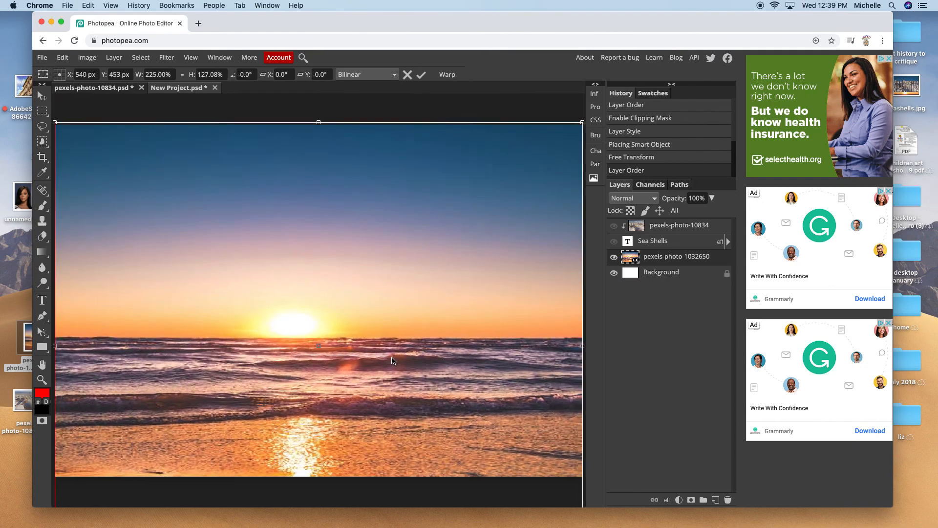
left_click_drag(383, 284, 383, 307)
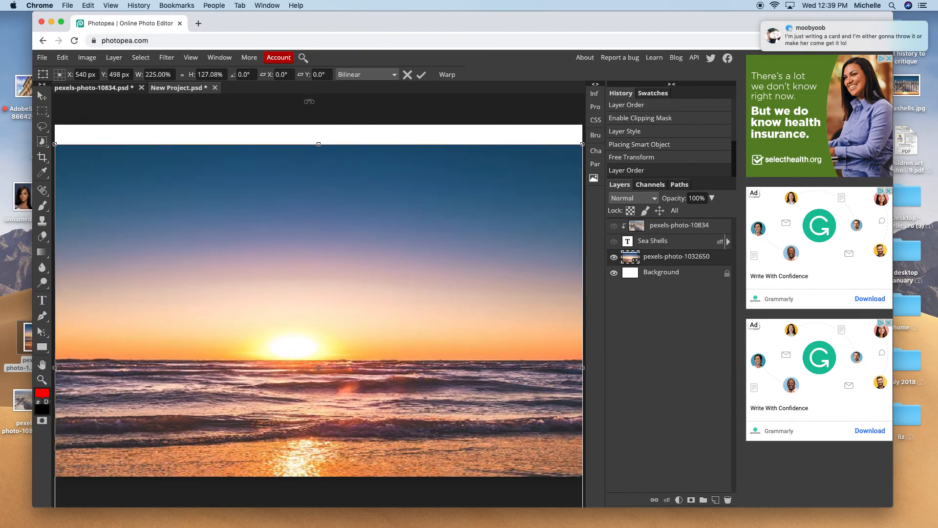
left_click_drag(318, 143, 325, 118)
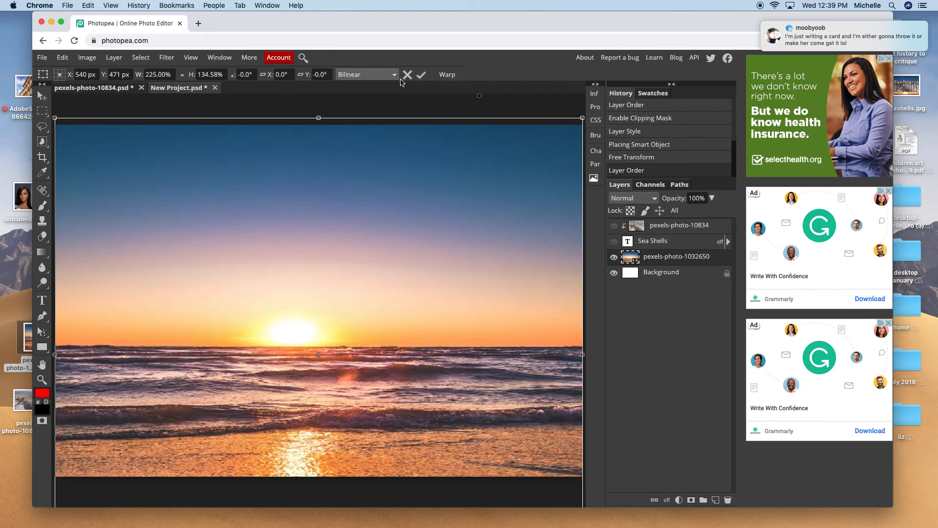
left_click(422, 75)
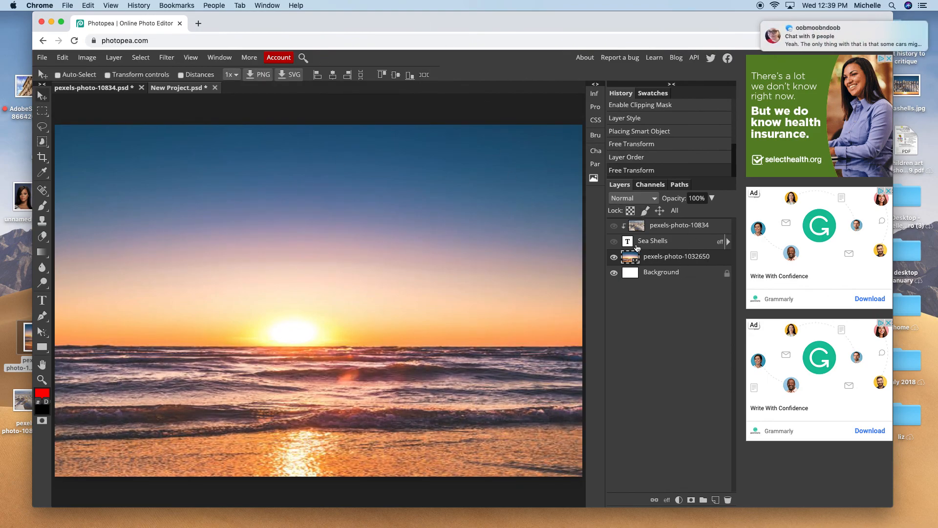
Step: Show the "Sea Shells" text and shell photo layers again, and move the sunset photo down so the sun sits just below the lettering
left_click(614, 241)
left_click(614, 227)
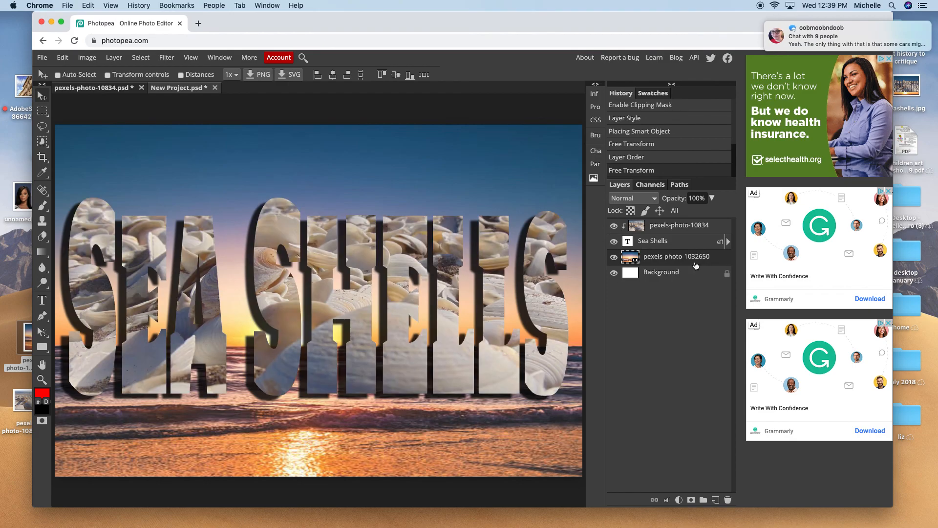
left_click_drag(402, 501, 410, 522)
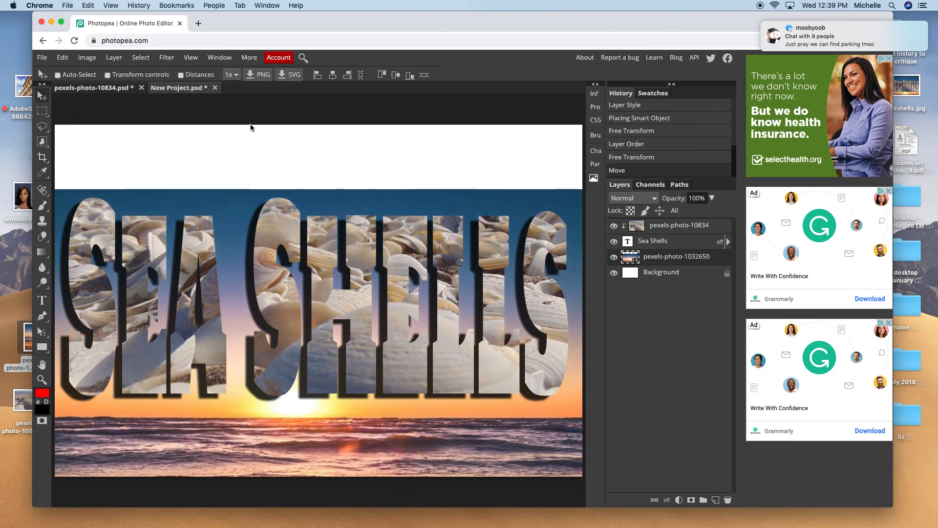
Step: Scale the sunset photo to 172.64% height so it covers the white gap above, keeping the horizon below the lettering, and apply
left_click(63, 58)
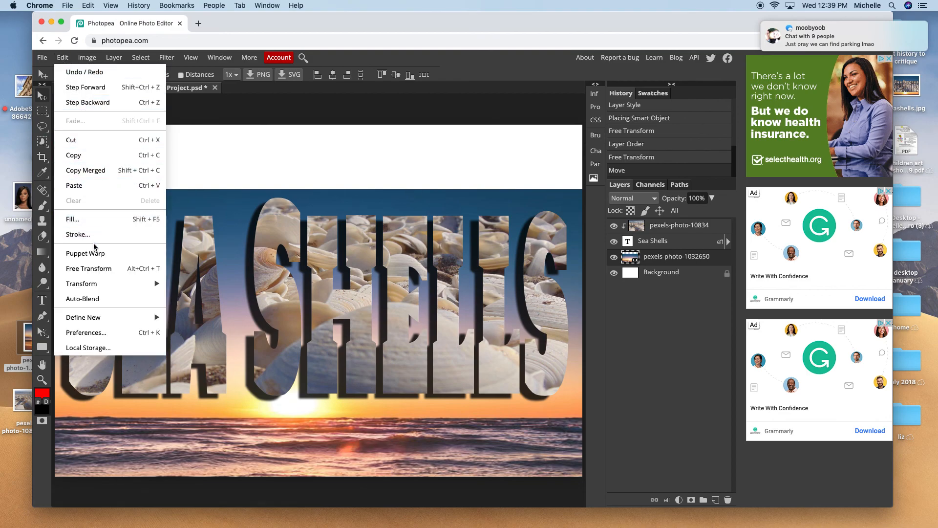
mouse_move(103, 286)
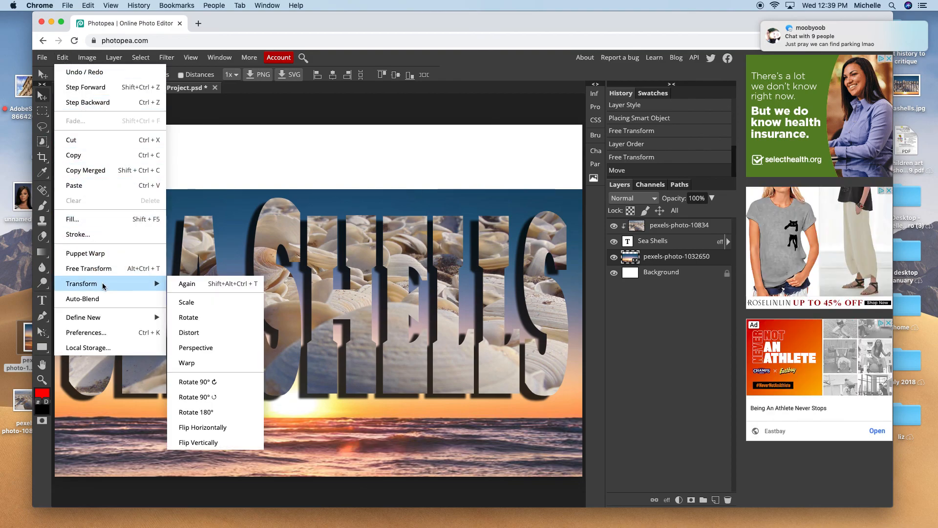
left_click(183, 303)
left_click_drag(319, 188, 319, 103)
left_click_drag(315, 432, 315, 473)
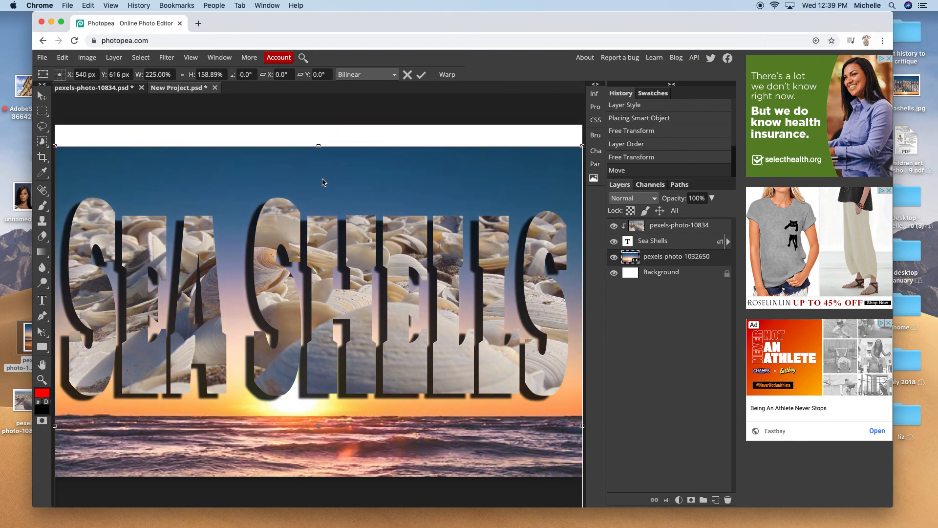
left_click_drag(318, 152, 319, 126)
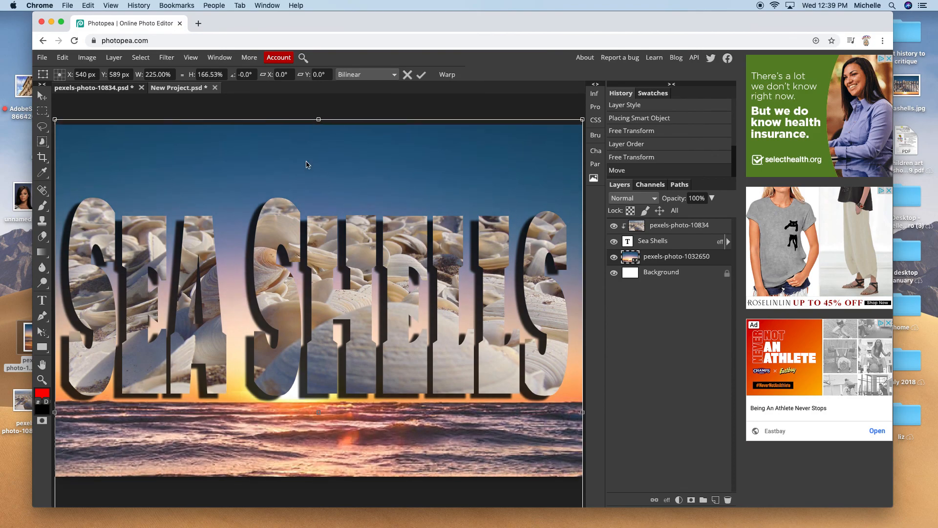
left_click_drag(322, 433, 323, 455)
left_click_drag(321, 142, 318, 121)
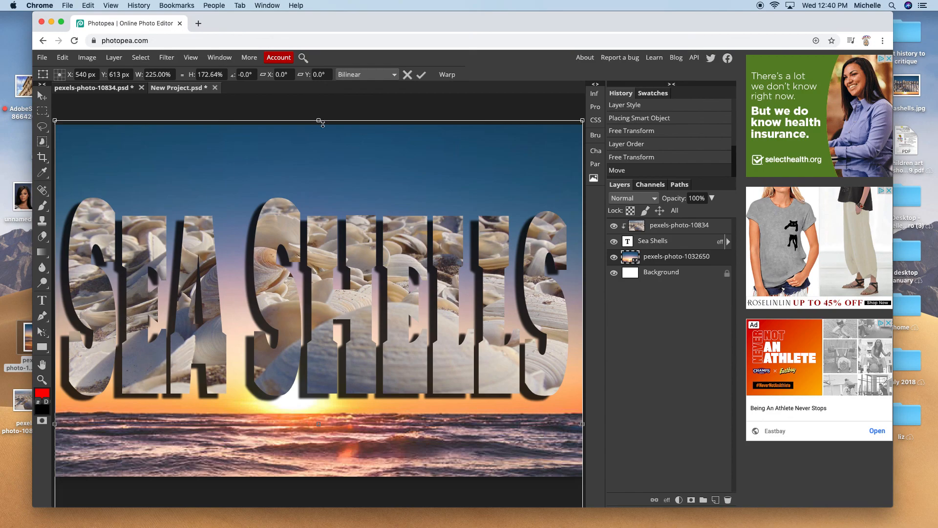
left_click(421, 74)
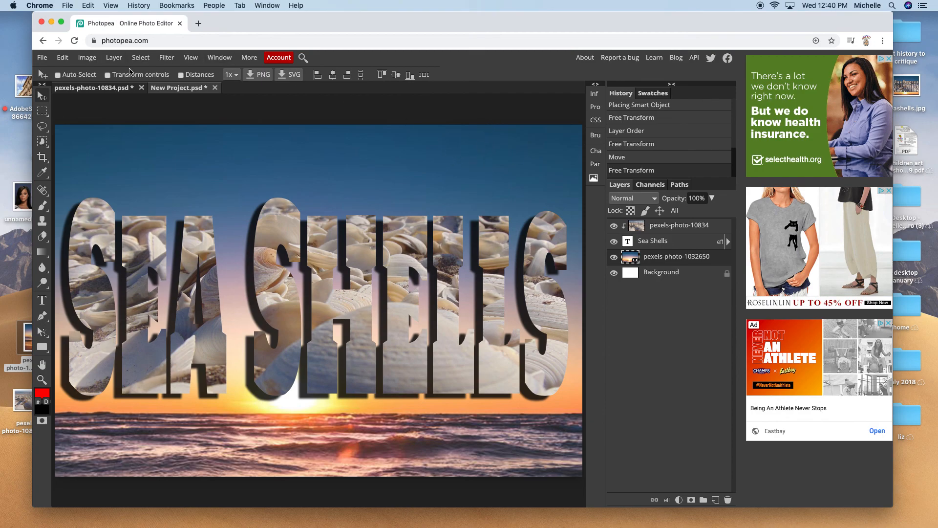
Step: Save the finished composition as a PSD file
left_click(42, 57)
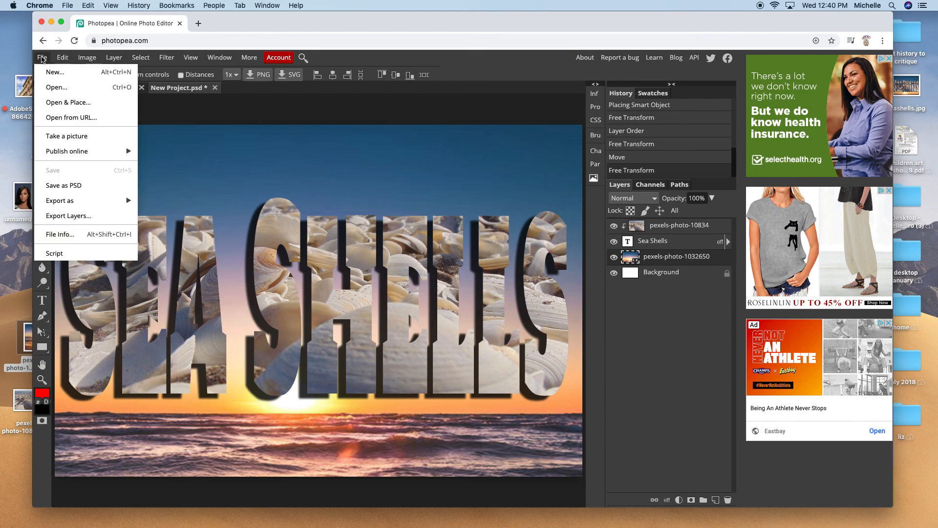
left_click(85, 190)
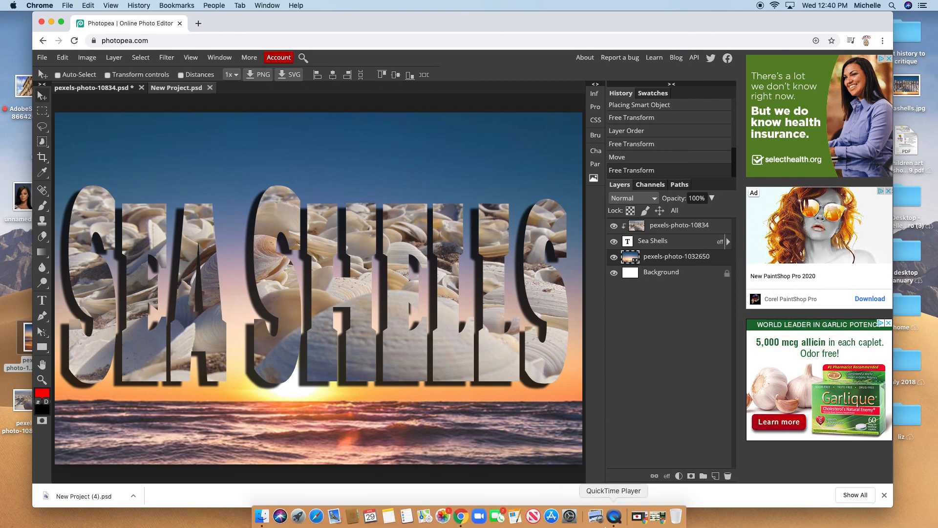
left_click(614, 517)
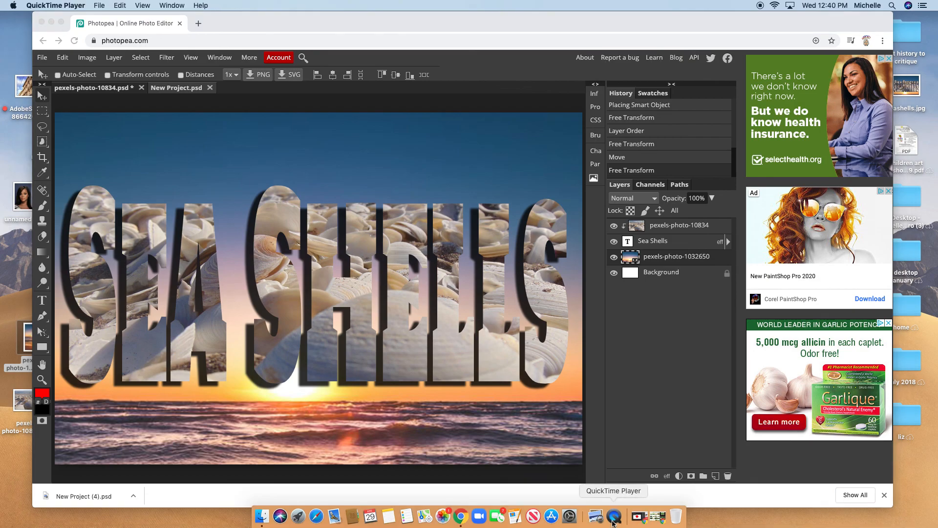
right_click(613, 522)
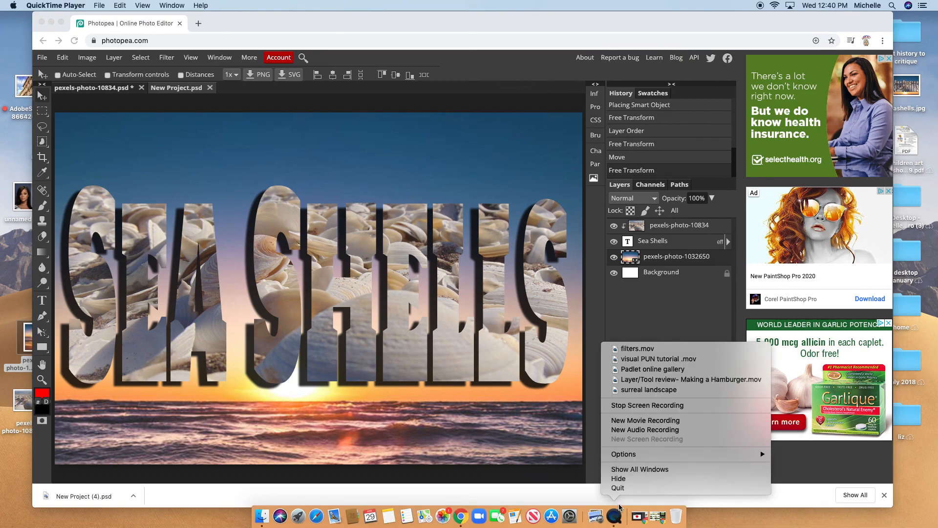